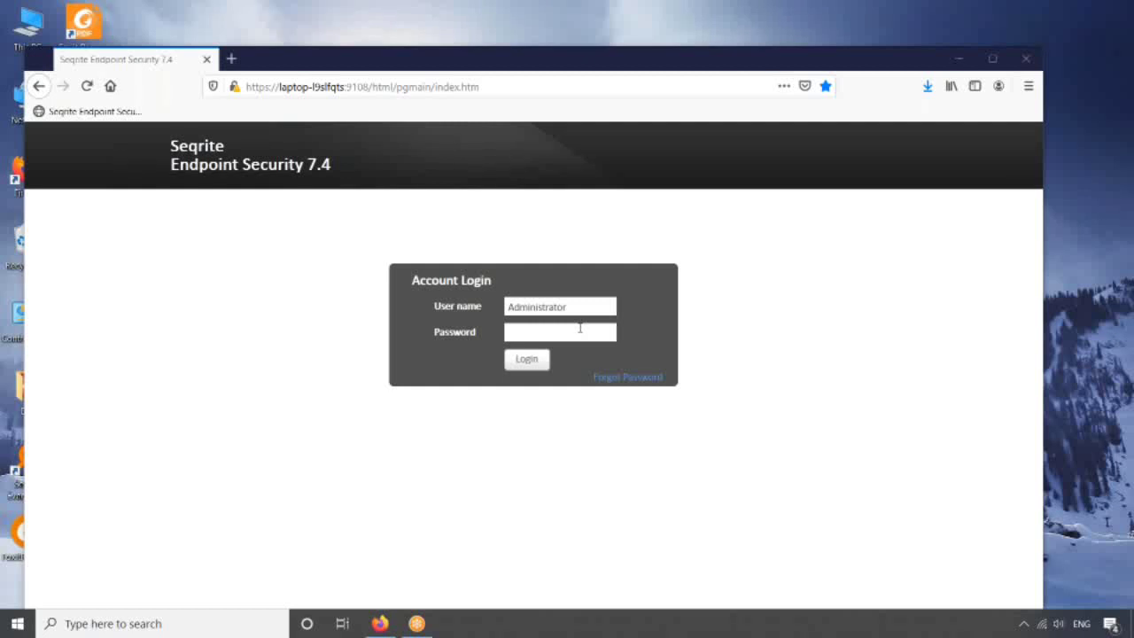
- Log in to the 7.4 console with the admin password and open the Clients list showing two endpoints
{"action": "left_click", "coordinate": [580, 328]}
{"action": "type", "text": "123456"}
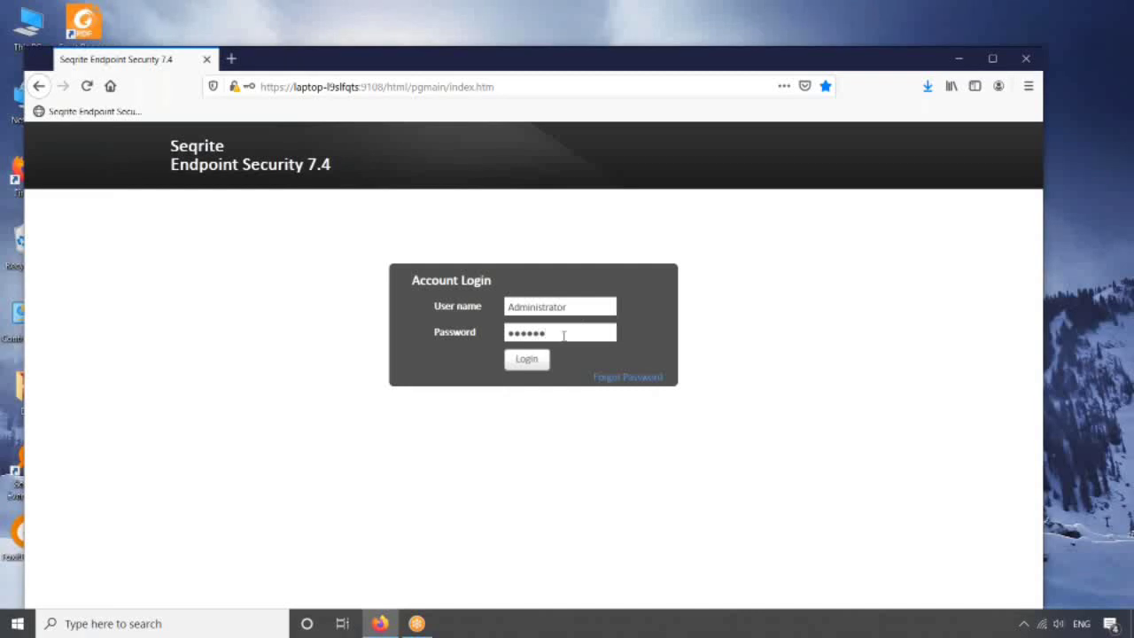
{"action": "left_click", "coordinate": [540, 358]}
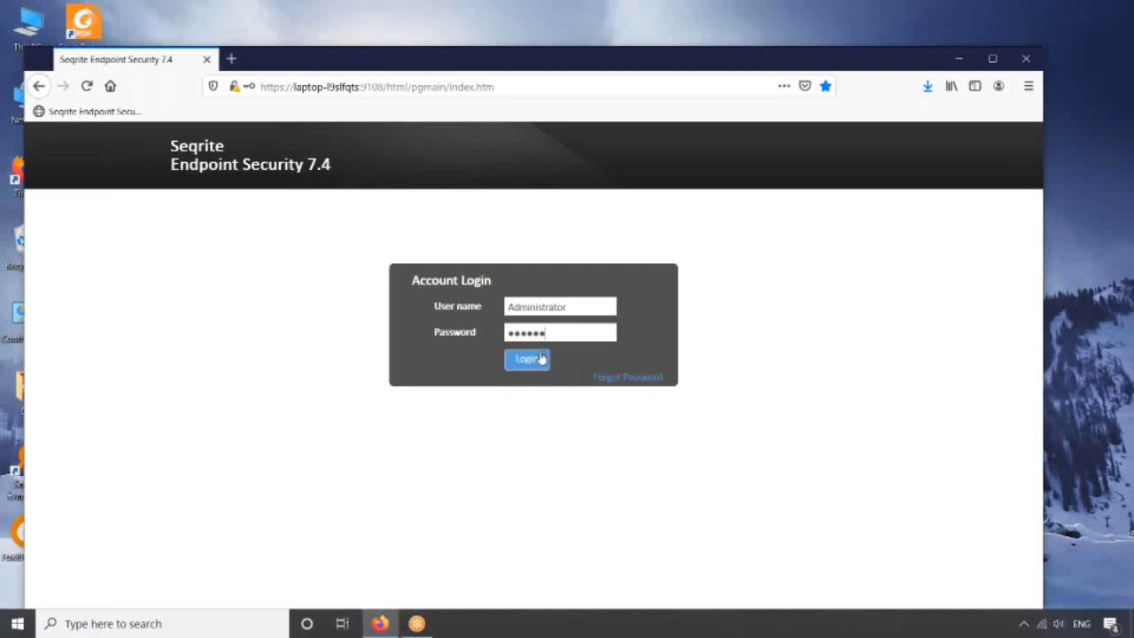
{"action": "left_click", "coordinate": [528, 360]}
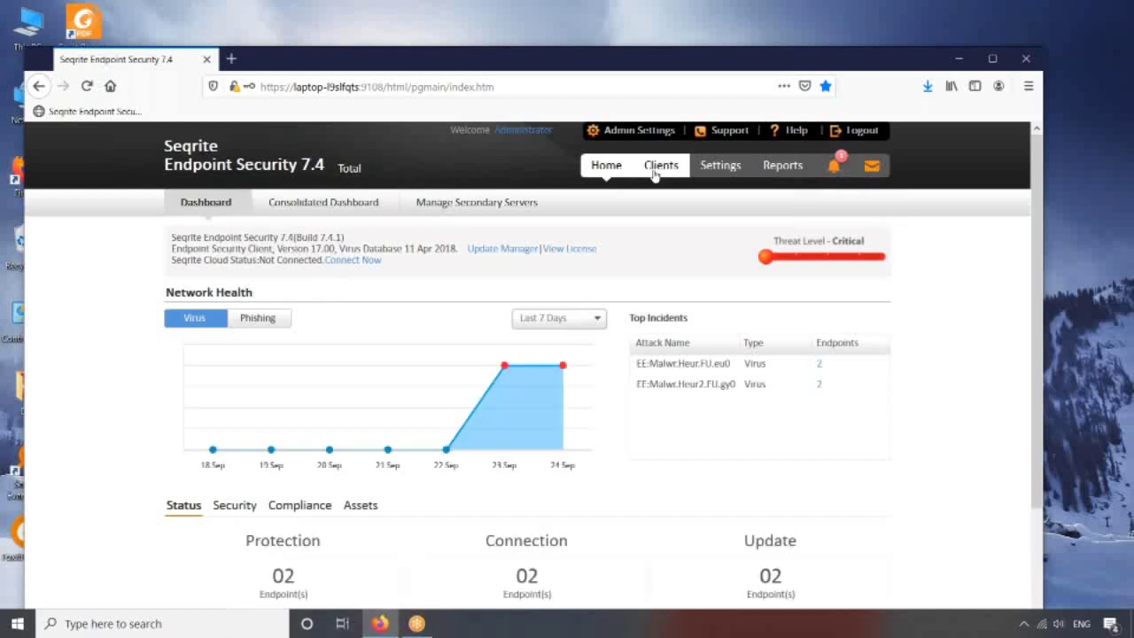
{"action": "left_click", "coordinate": [656, 170]}
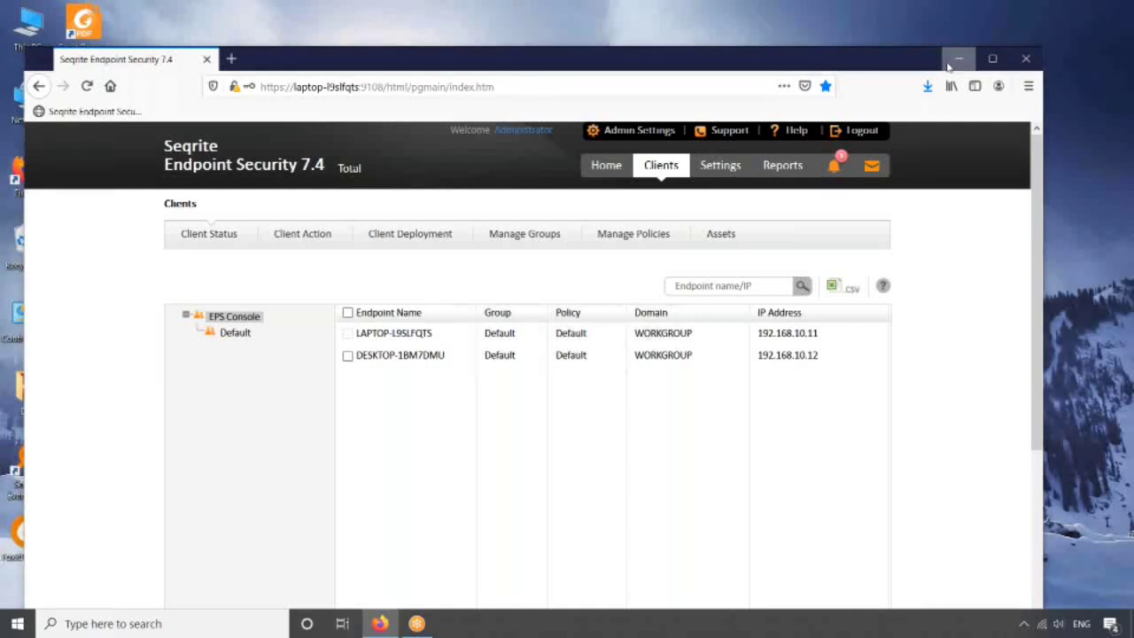
- Minimize Firefox and run SEQRITE76.EXE from the EPS folder
{"action": "left_click", "coordinate": [947, 64]}
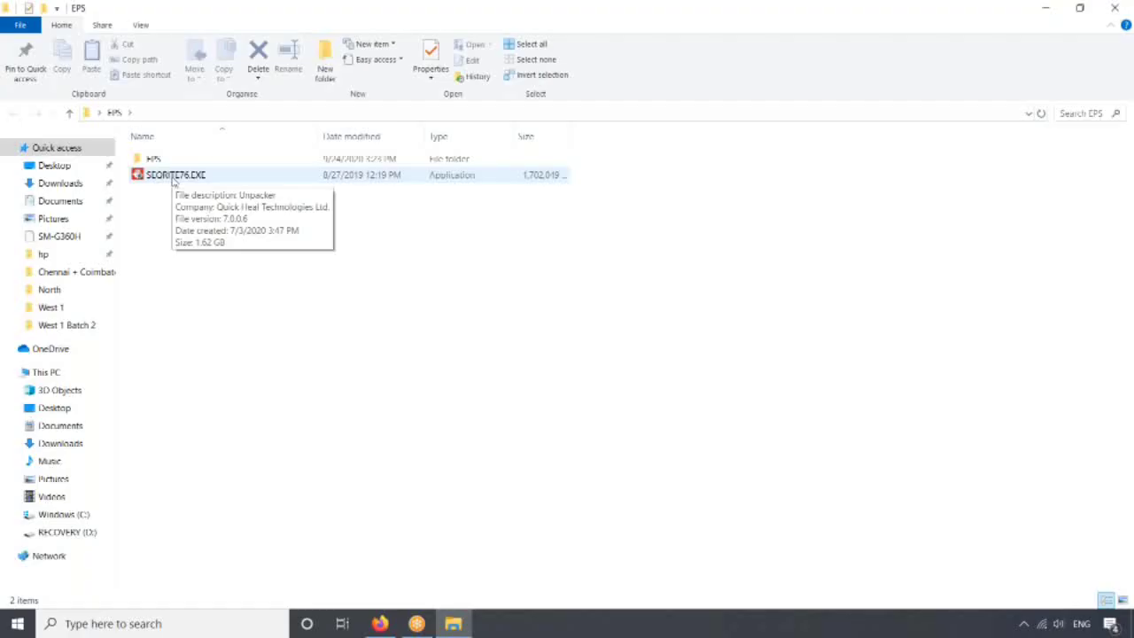
{"action": "left_click", "coordinate": [191, 174]}
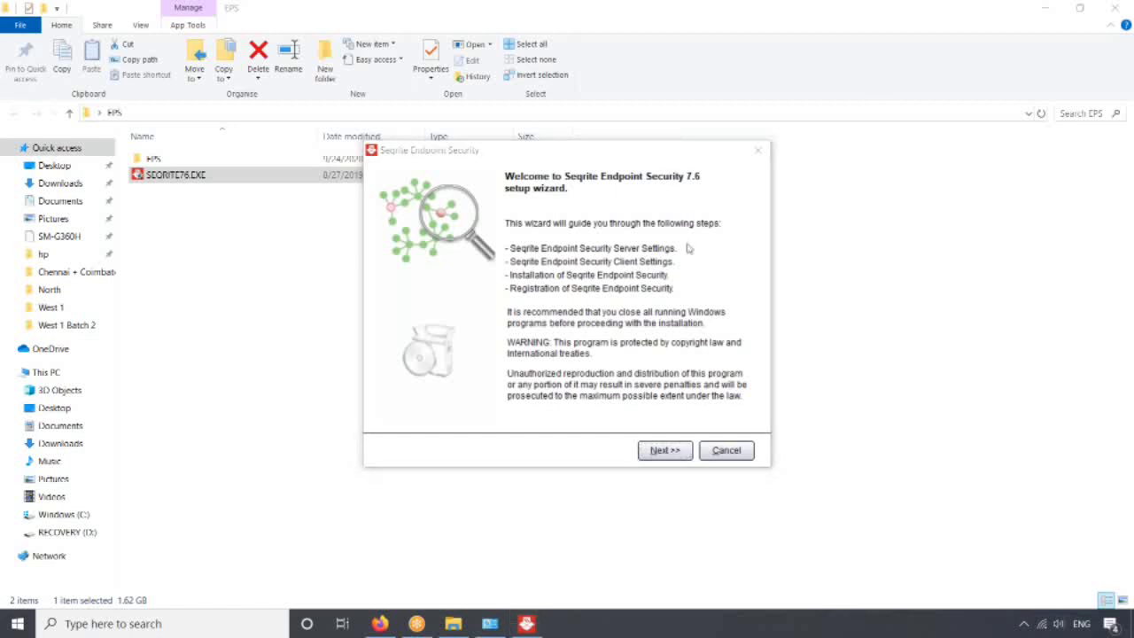
- Get past the welcome page and accept both the licence agreement and data-use consent
{"action": "left_click", "coordinate": [660, 450]}
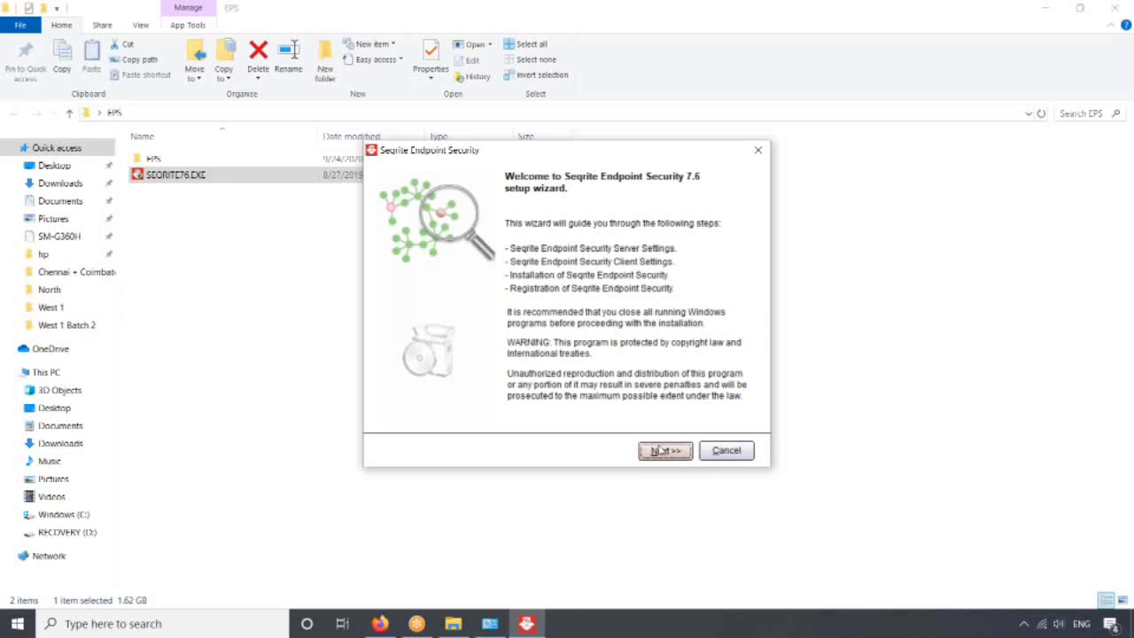
{"action": "left_click", "coordinate": [660, 450]}
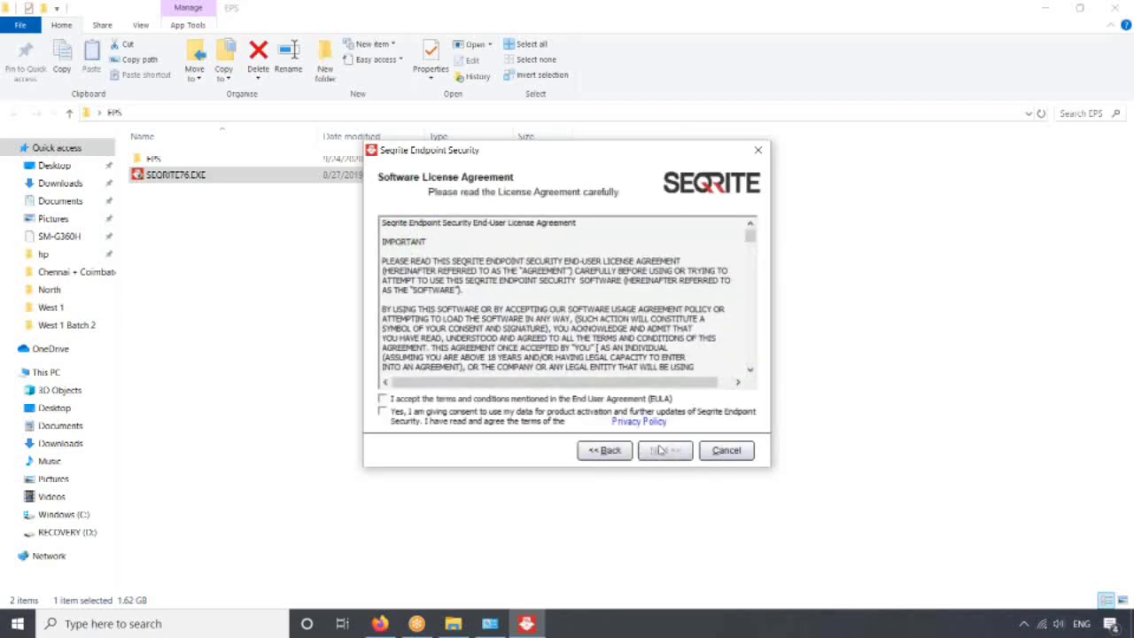
{"action": "left_click", "coordinate": [557, 399]}
{"action": "left_click", "coordinate": [580, 413]}
{"action": "left_click", "coordinate": [651, 450]}
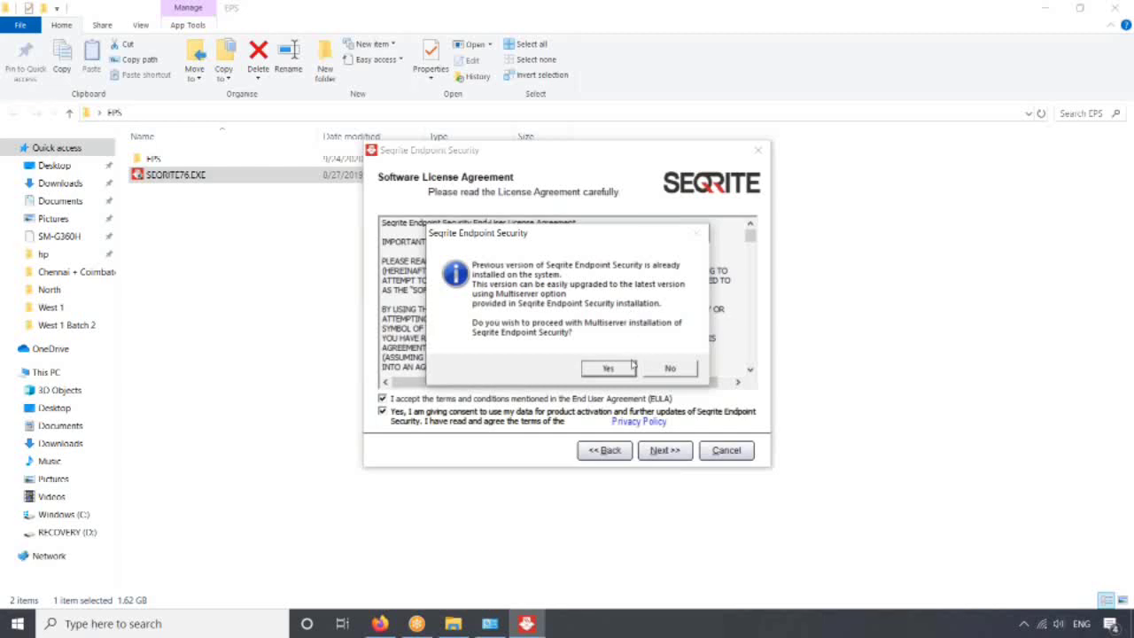
- Agree to the multiserver installation, skip proxy settings and accept the MySQL 5.6.42 setup path
{"action": "left_click", "coordinate": [607, 368]}
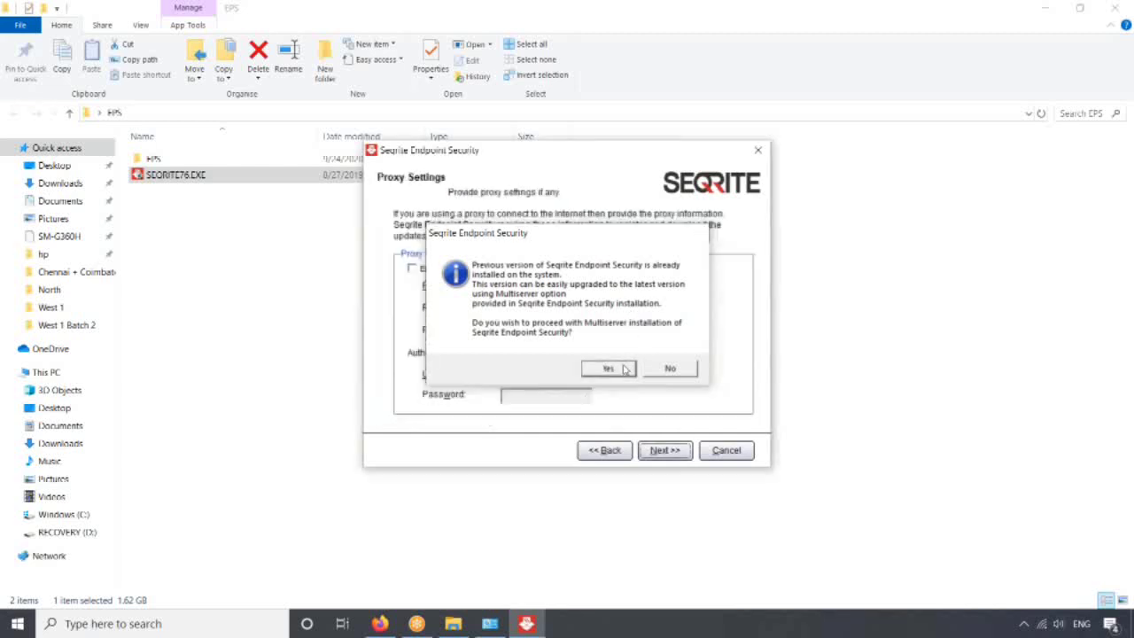
{"action": "left_click", "coordinate": [625, 370]}
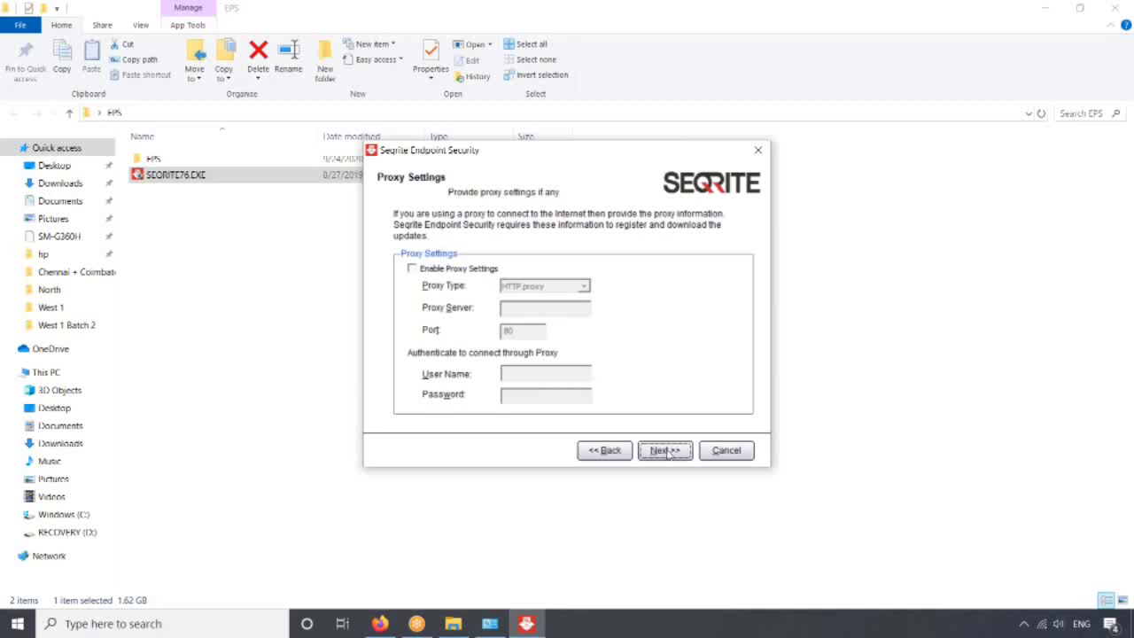
{"action": "left_click", "coordinate": [669, 453]}
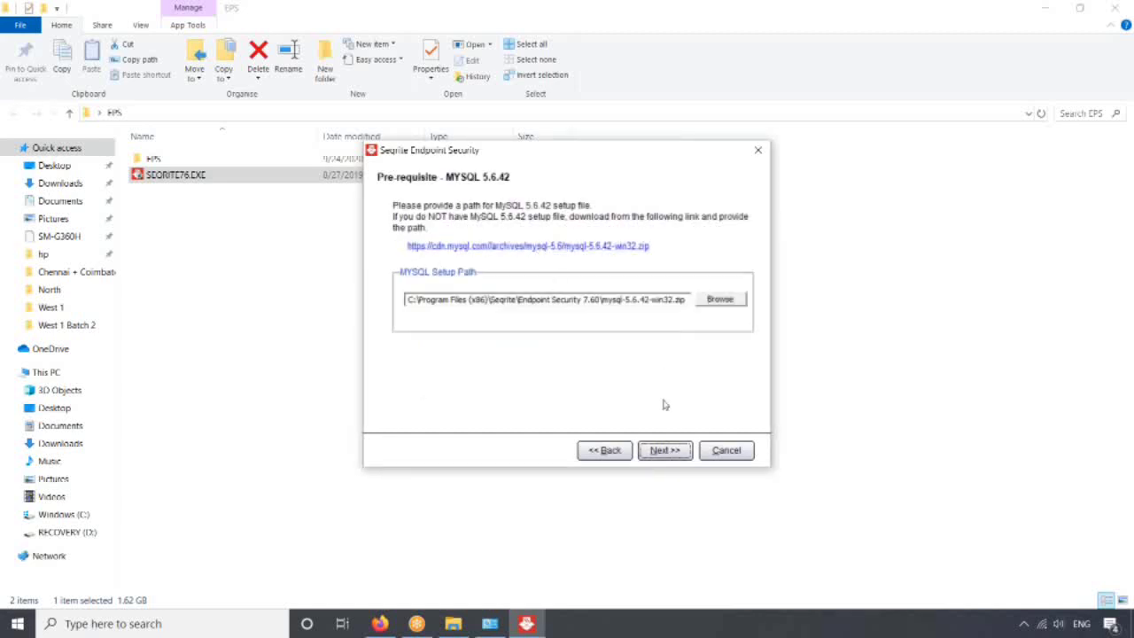
{"action": "left_click", "coordinate": [666, 450]}
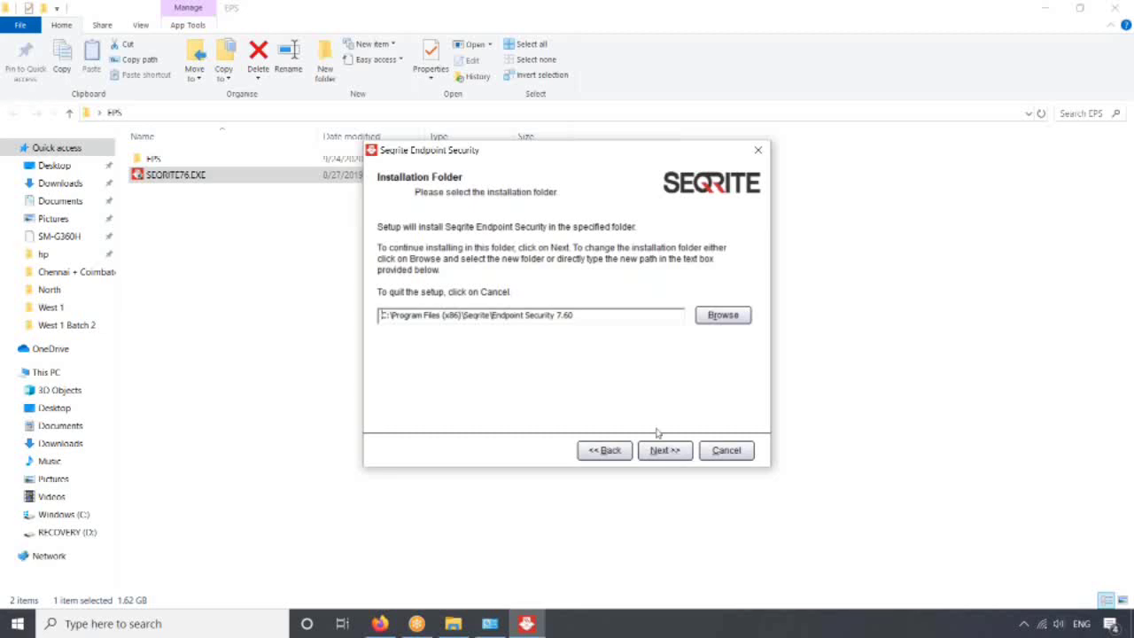
- Accept the default Endpoint Security 7.60 installation folder on the Installation Folder page
{"action": "left_click", "coordinate": [663, 453]}
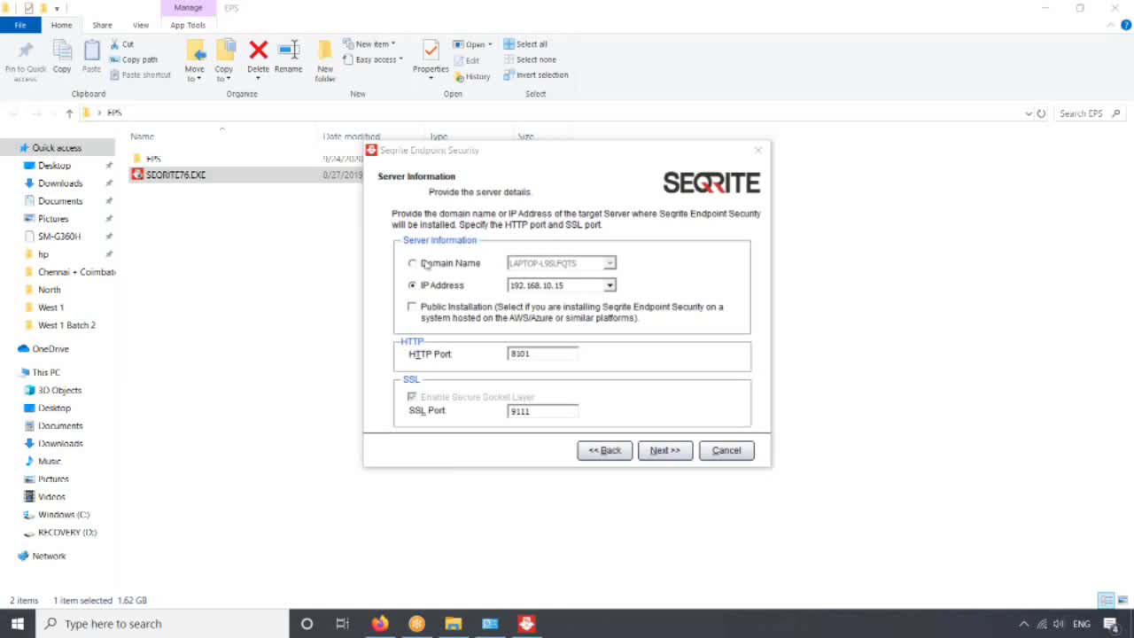
- Switch Server Information from IP 192.168.10.15 to Domain Name LAPTOP-L9SLFQTS
{"action": "left_click", "coordinate": [424, 264]}
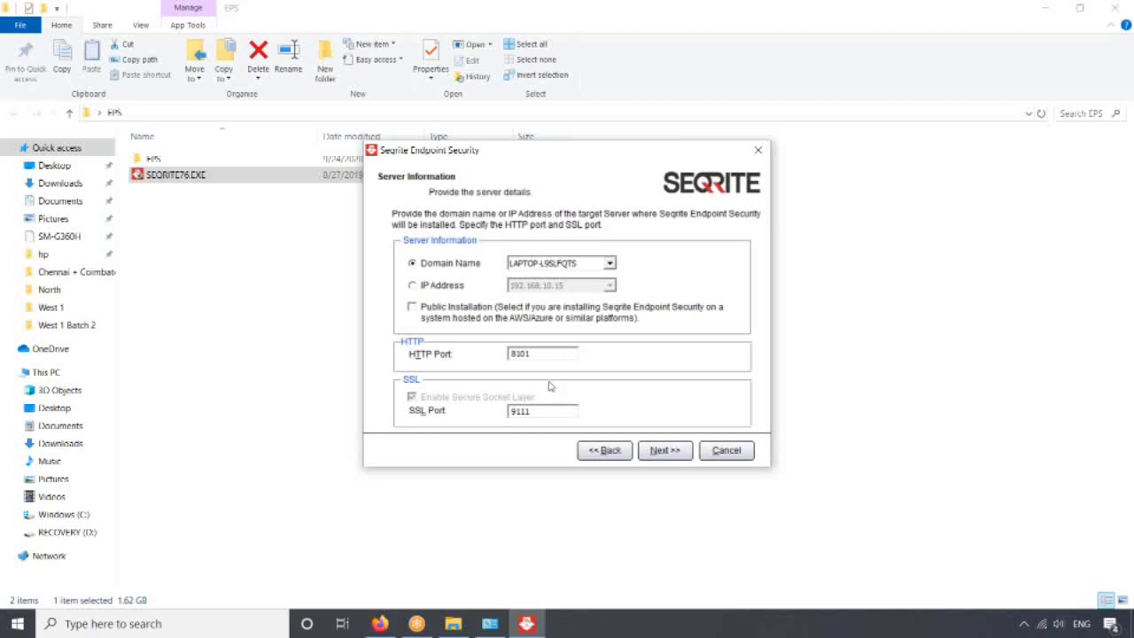
- Confirm the server details and keep the default client path %PROGRAMFILES%\Seqrite\Seqrite with port 5057
{"action": "left_click", "coordinate": [661, 451]}
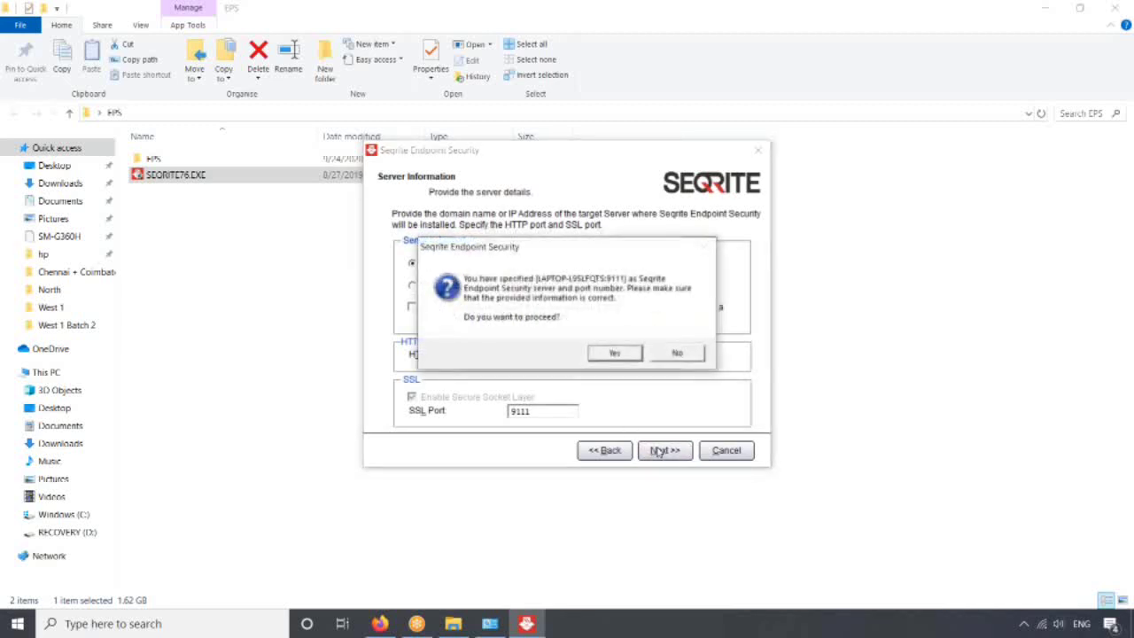
{"action": "left_click", "coordinate": [615, 356]}
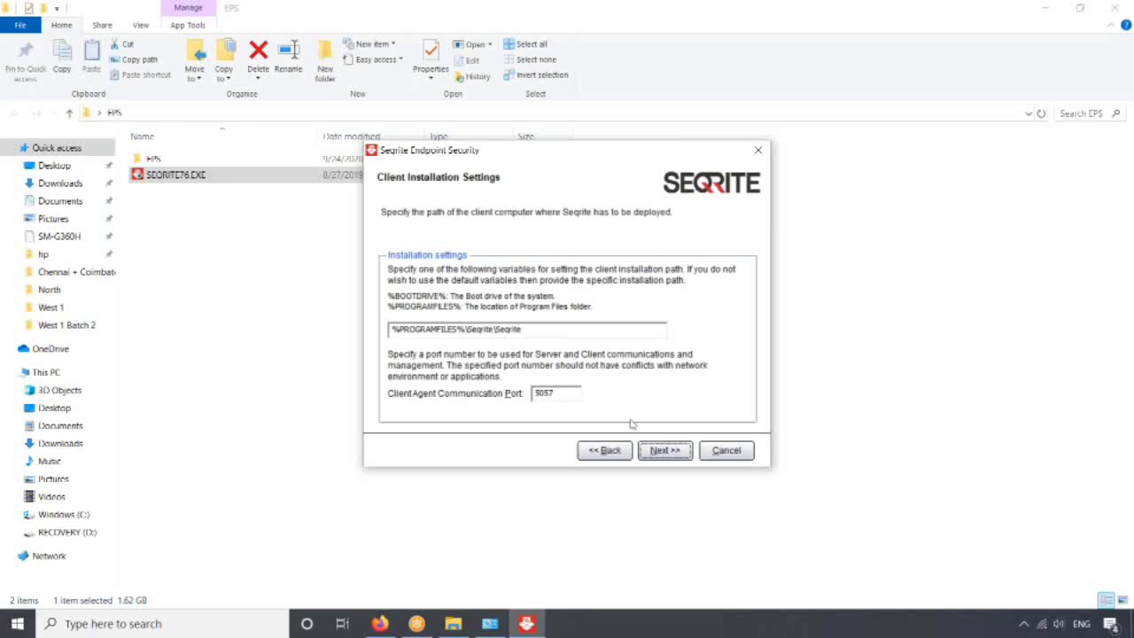
{"action": "left_click", "coordinate": [645, 455]}
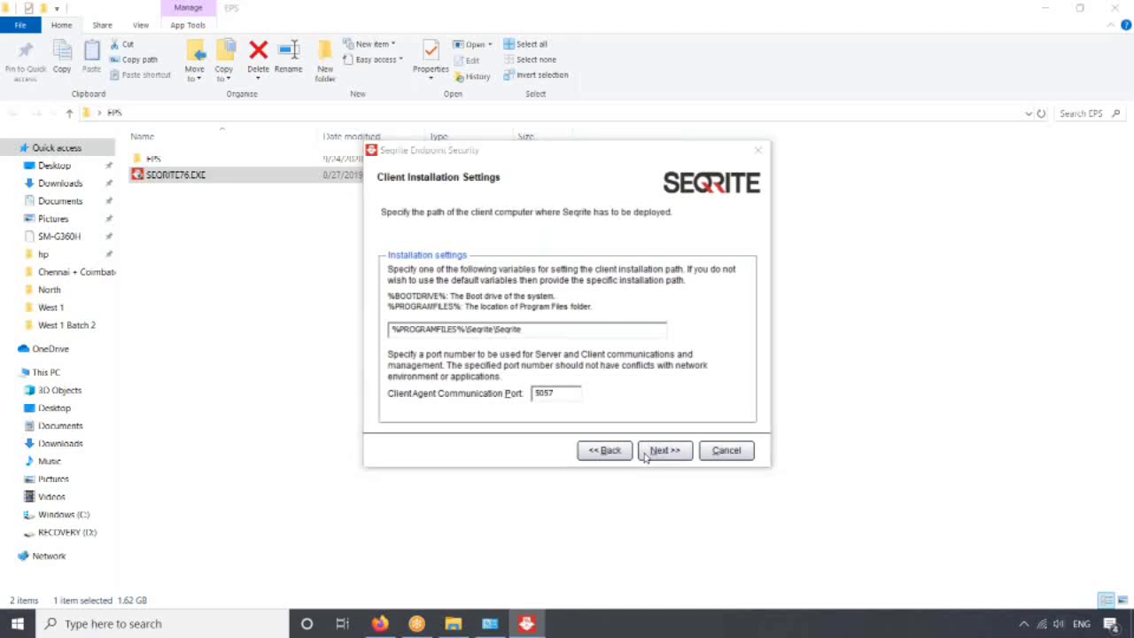
{"action": "left_click", "coordinate": [614, 353]}
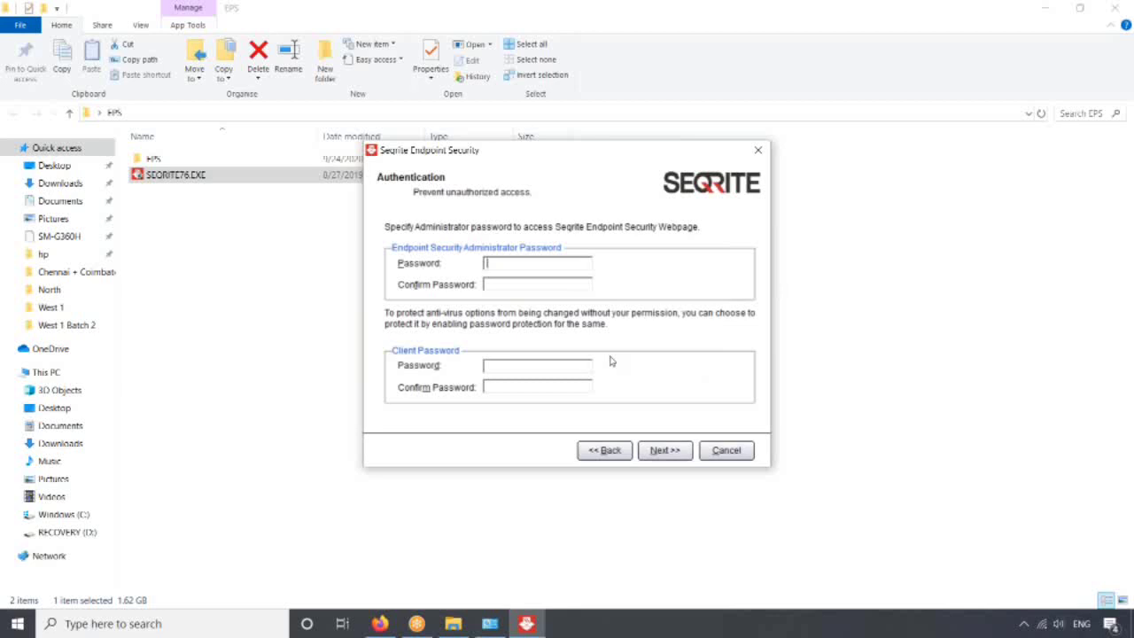
- Enter and confirm both the administrator and client passwords on the Authentication page
{"action": "type", "text": "******"}
{"action": "key", "text": "Tab"}
{"action": "type", "text": "******"}
{"action": "key", "text": "Tab"}
{"action": "type", "text": "******"}
{"action": "key", "text": "Tab"}
{"action": "type", "text": "******"}
{"action": "left_click", "coordinate": [666, 451]}
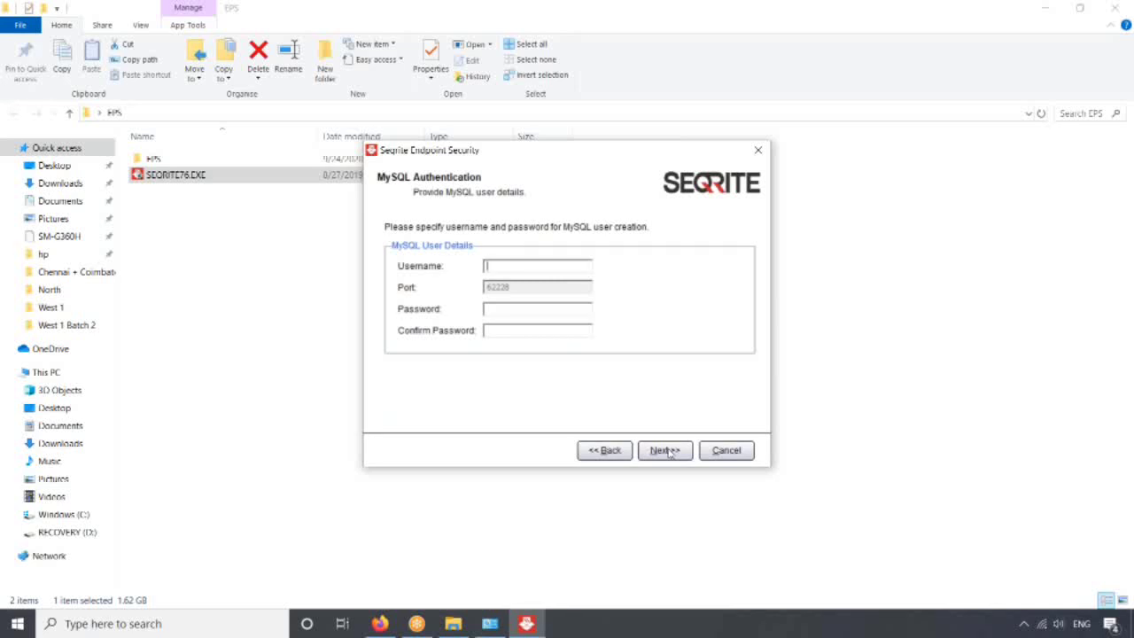
- Enter MySQL username 'mysqluser' with a confirmed password and pass the Summary page
{"action": "type", "text": "mysqluser"}
{"action": "left_click", "coordinate": [547, 312]}
{"action": "type", "text": "*******"}
{"action": "key", "text": "Tab"}
{"action": "type", "text": "*******"}
{"action": "left_click", "coordinate": [684, 454]}
{"action": "left_click", "coordinate": [684, 454]}
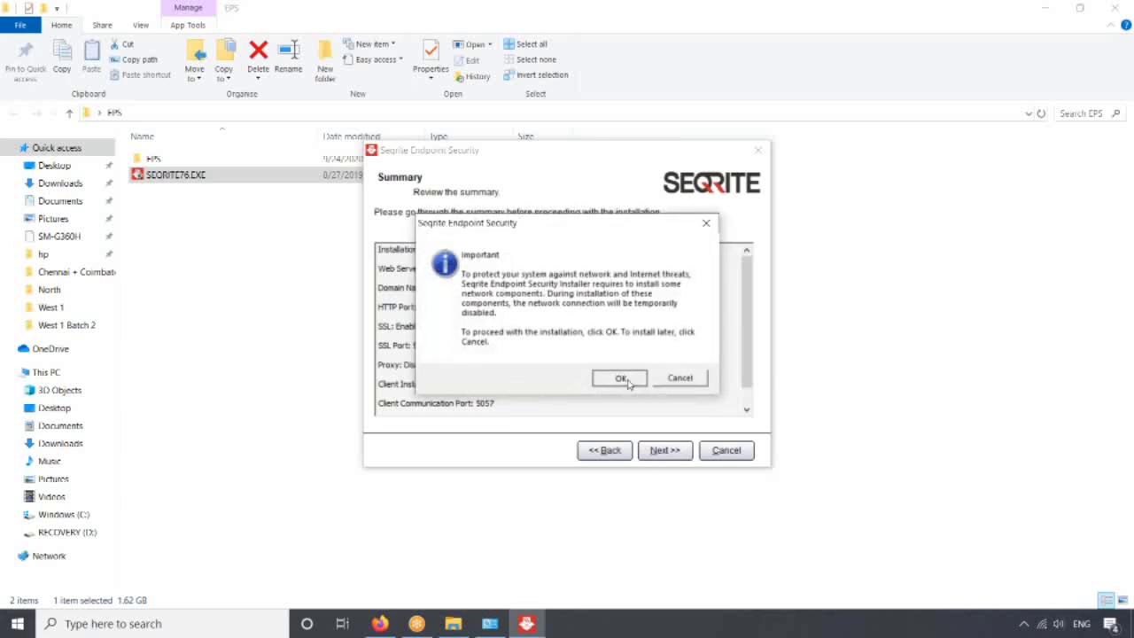
- Start installing, then uncheck Configure Update Manager and Automatically delete reports and complete setup
{"action": "left_click", "coordinate": [620, 378]}
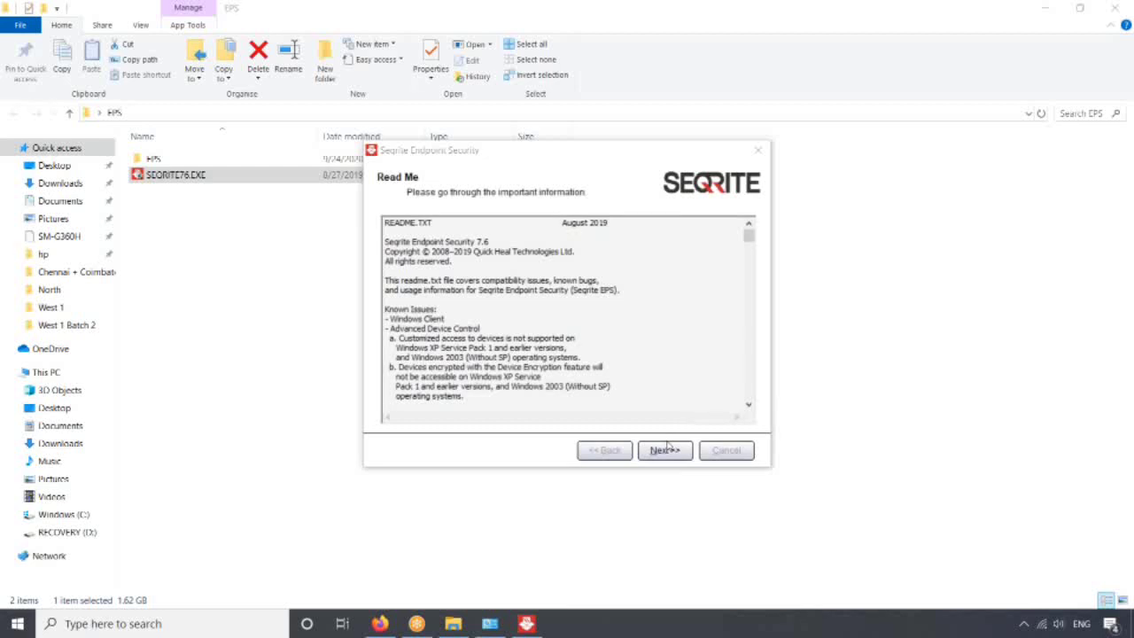
{"action": "left_click", "coordinate": [674, 449]}
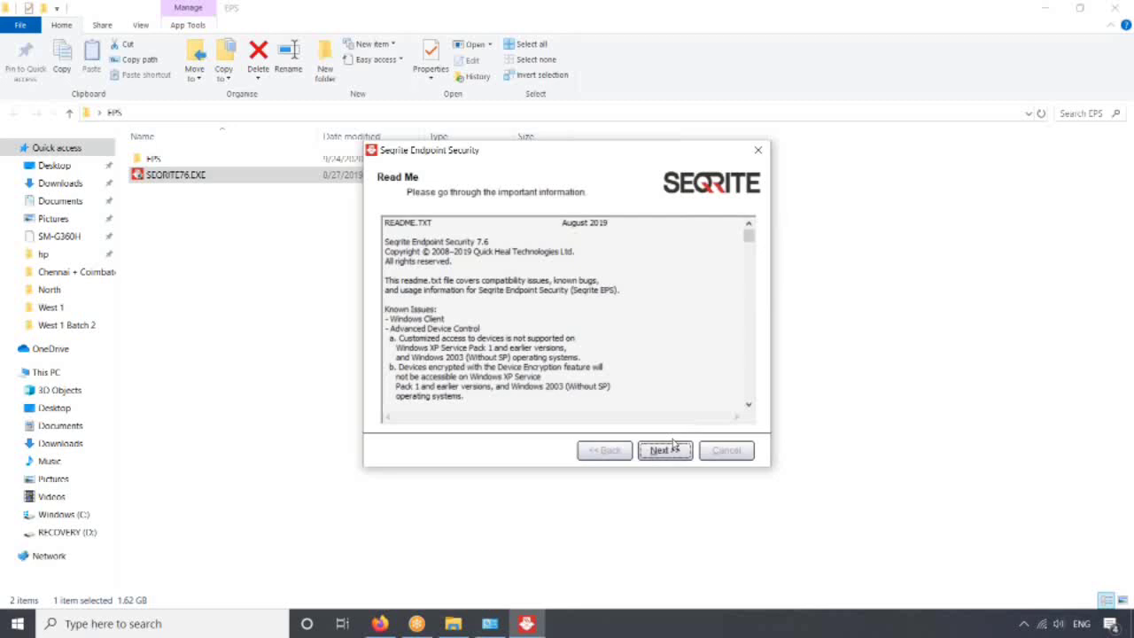
{"action": "left_click", "coordinate": [670, 452]}
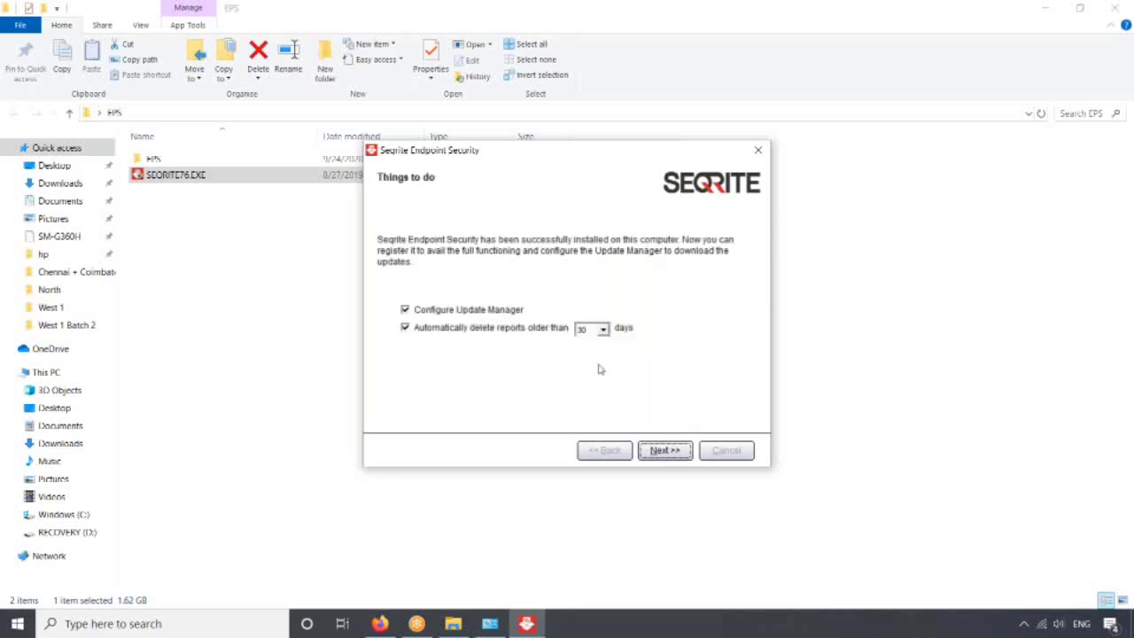
{"action": "left_click", "coordinate": [497, 313]}
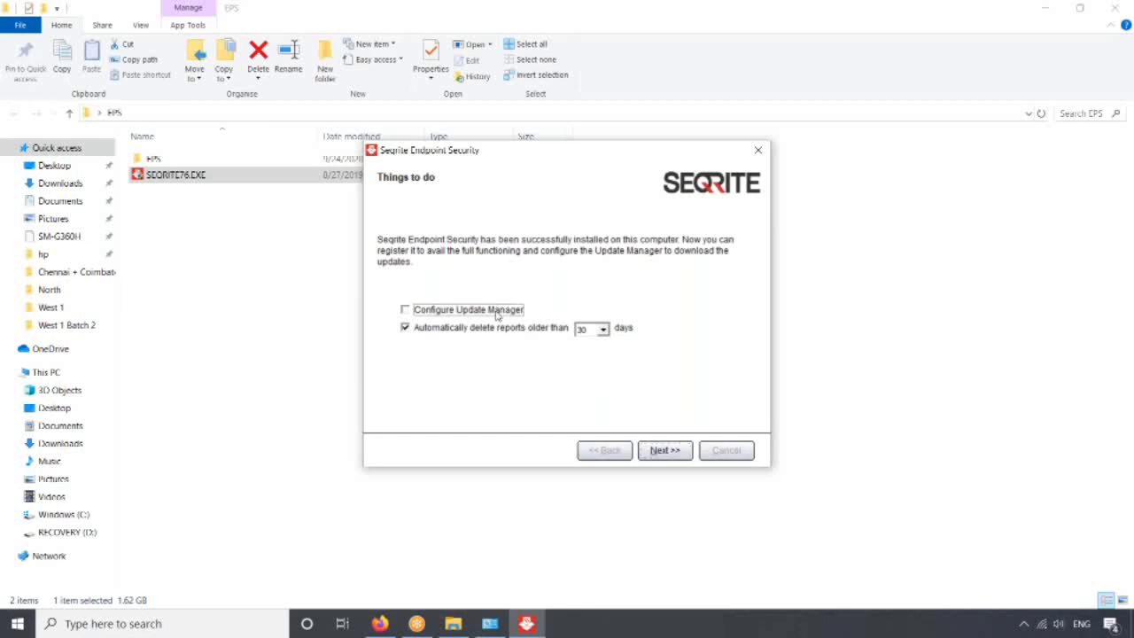
{"action": "left_click", "coordinate": [501, 330]}
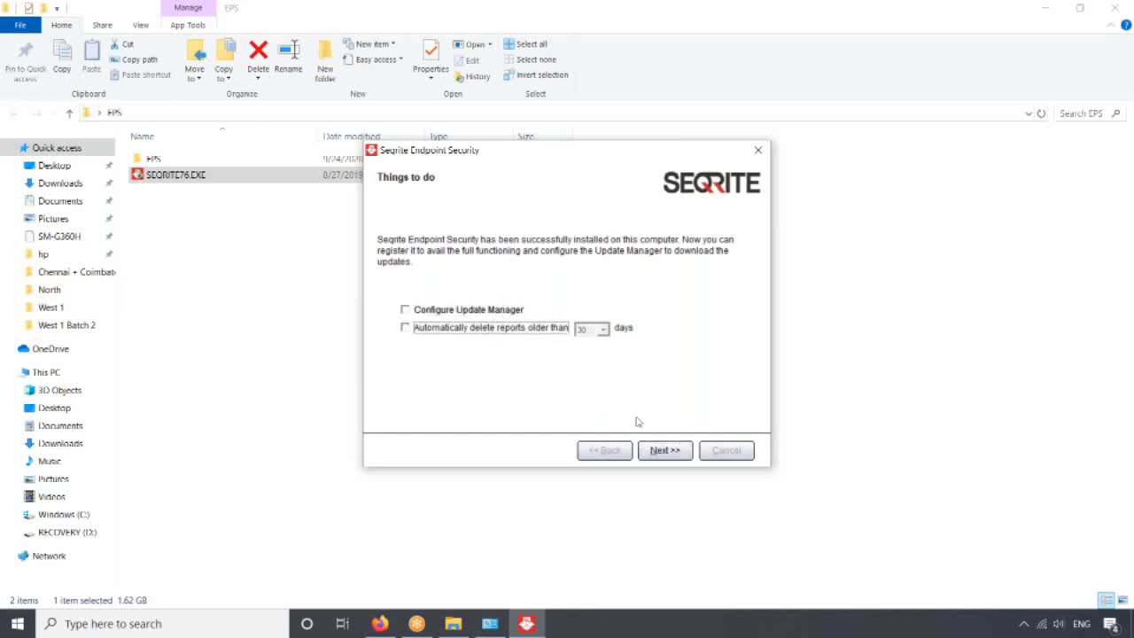
{"action": "left_click", "coordinate": [669, 451]}
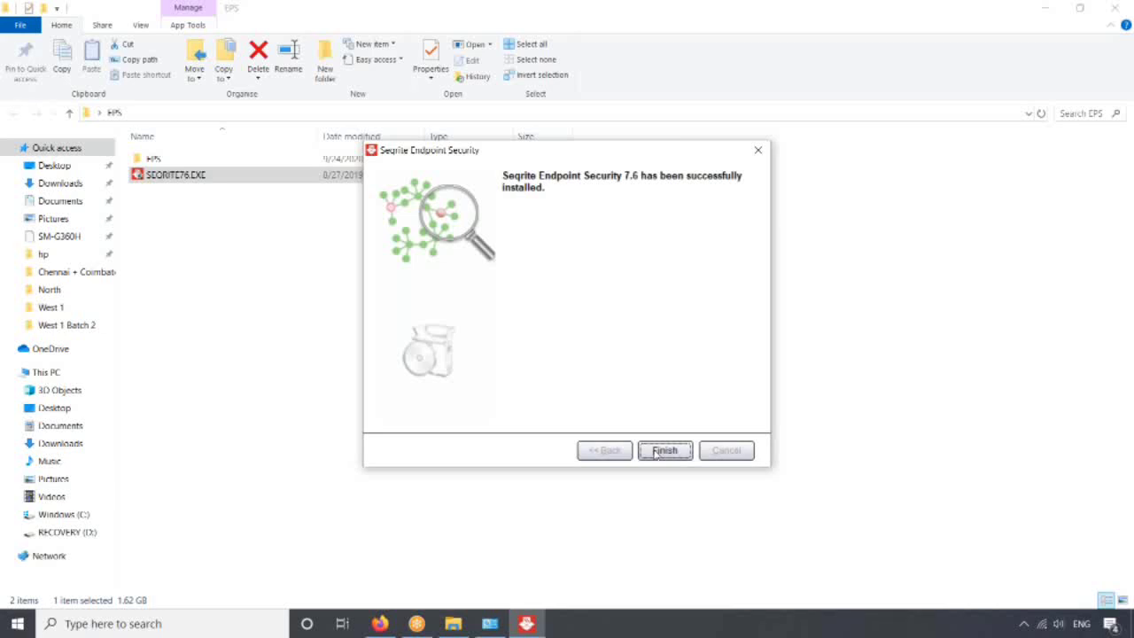
- Close the finished installer and copy the 7.4 console's server address from Firefox
{"action": "left_click", "coordinate": [656, 452]}
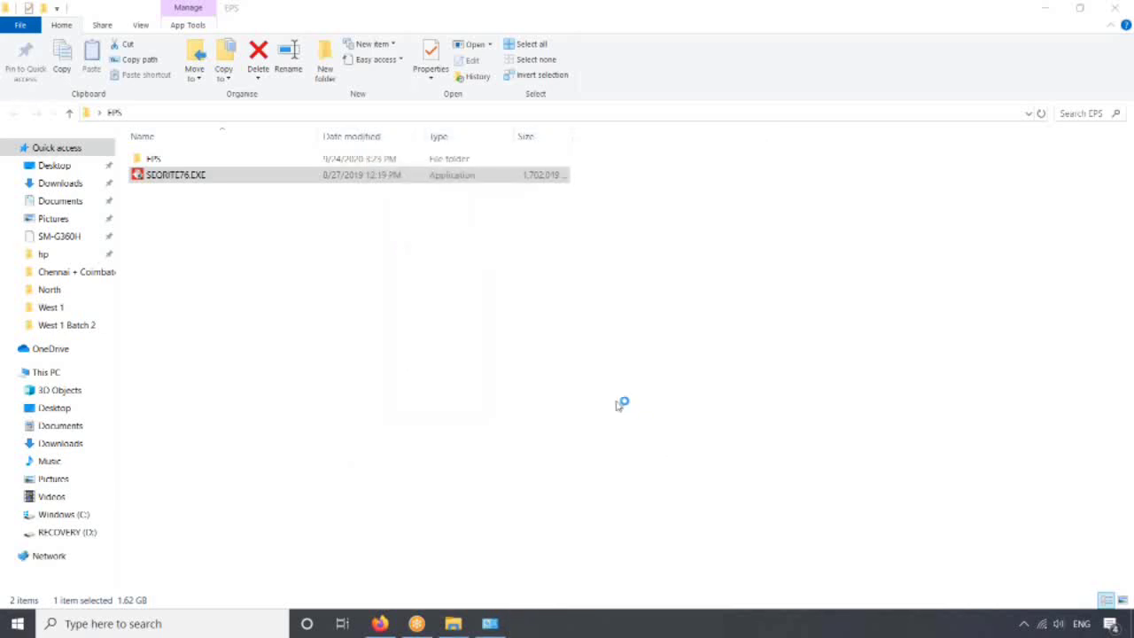
{"action": "mouse_move", "coordinate": [380, 623]}
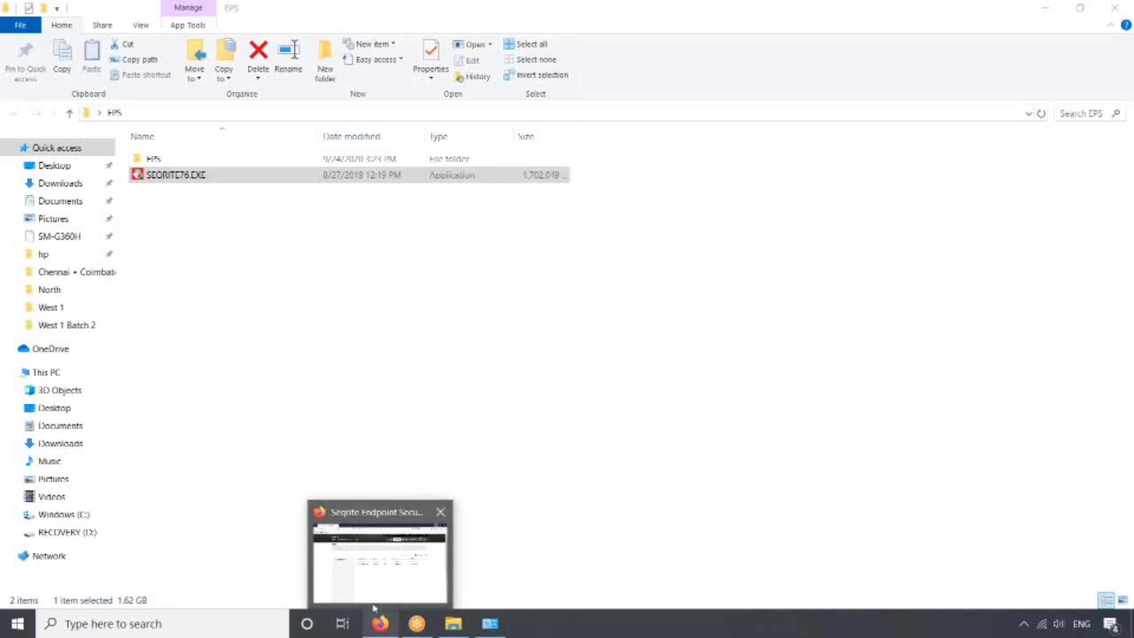
{"action": "left_click", "coordinate": [374, 606]}
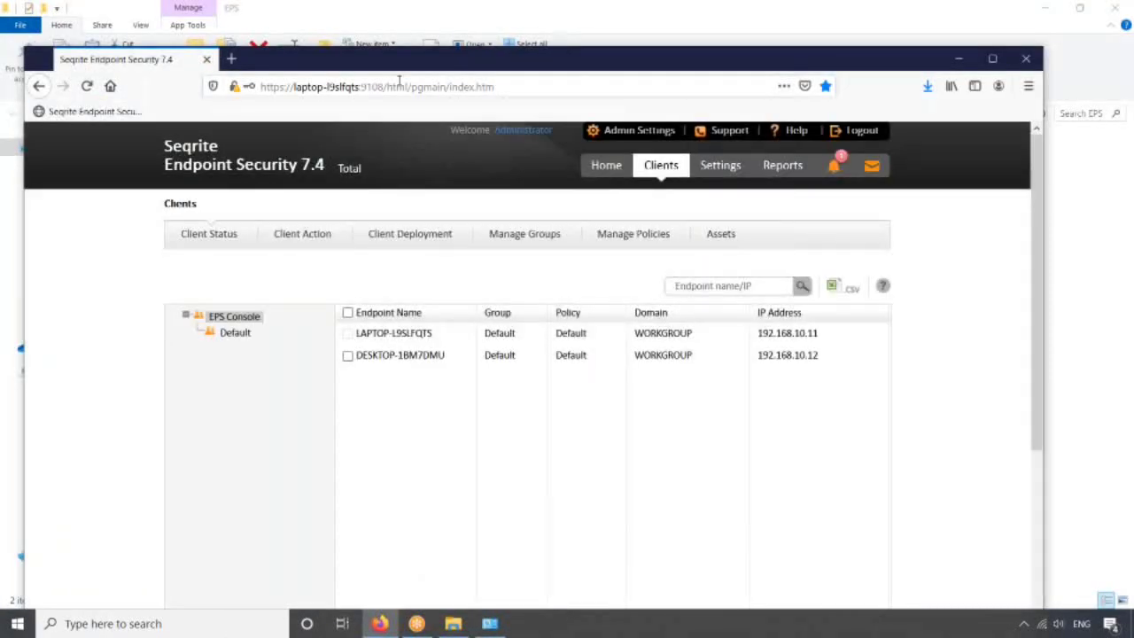
{"action": "left_click", "coordinate": [383, 87]}
{"action": "left_click", "coordinate": [383, 86]}
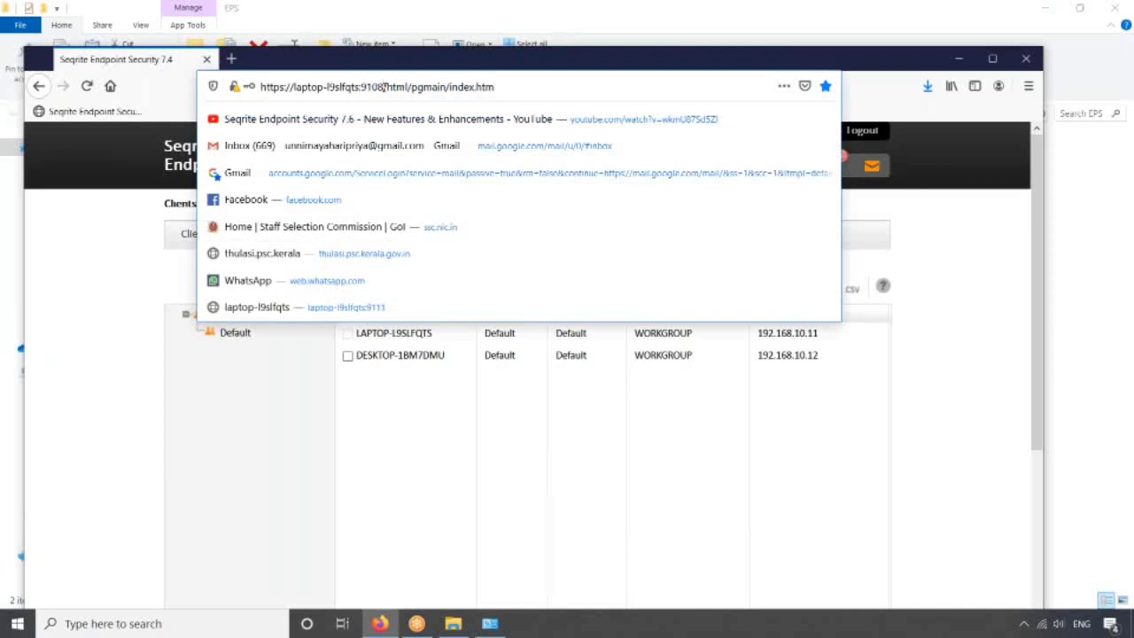
{"action": "left_click_drag", "start_coordinate": [384, 86], "coordinate": [249, 75]}
{"action": "key", "text": "ctrl+c"}
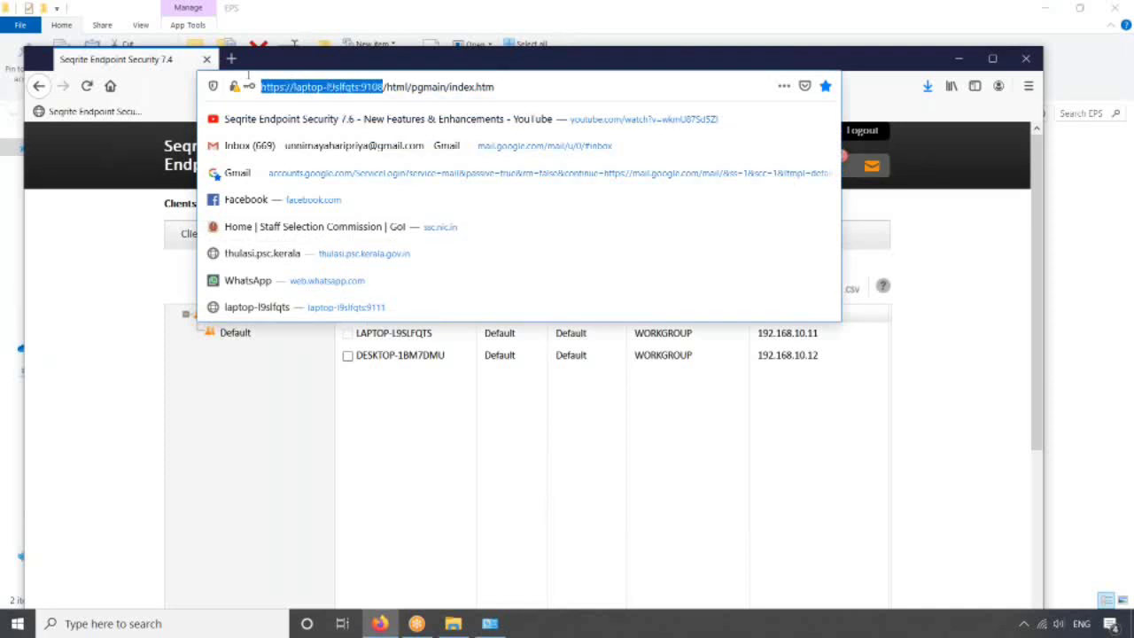
- Load that console address in a new tab with the port changed from 9108 to 9111
{"action": "left_click", "coordinate": [232, 59]}
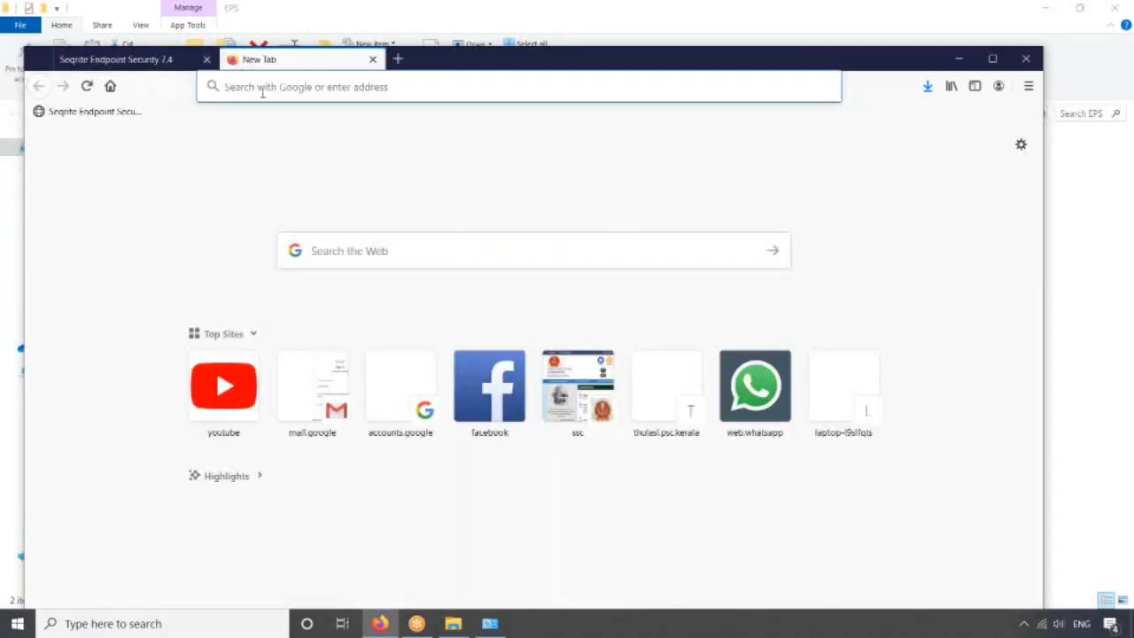
{"action": "key", "text": "ctrl+v"}
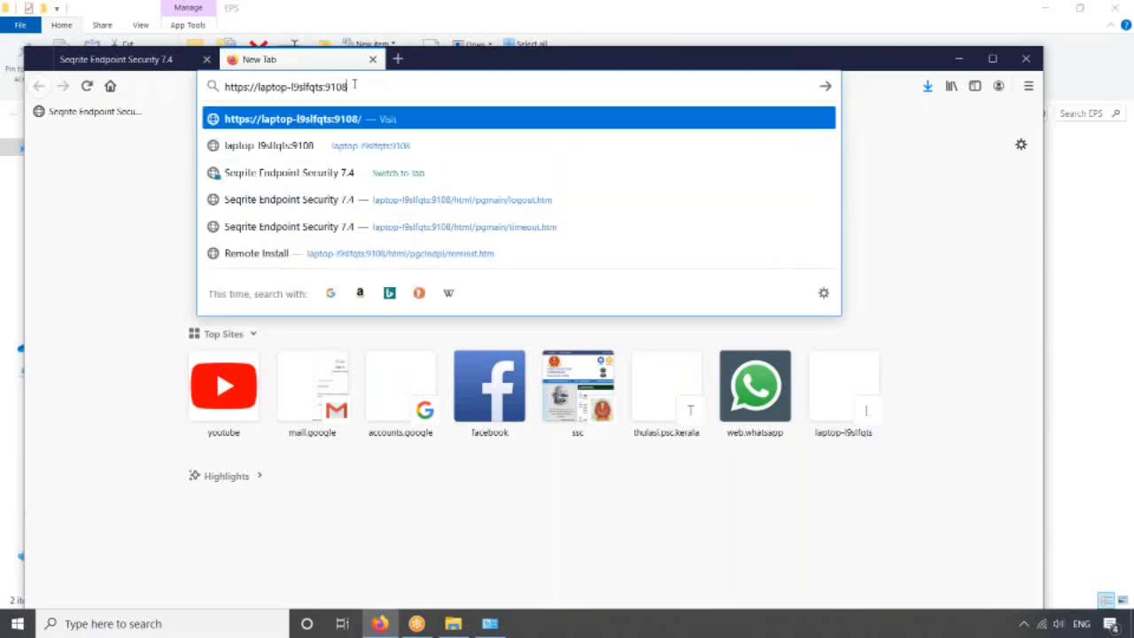
{"action": "key", "text": "BackSpace"}
{"action": "key", "text": "BackSpace"}
{"action": "type", "text": "11"}
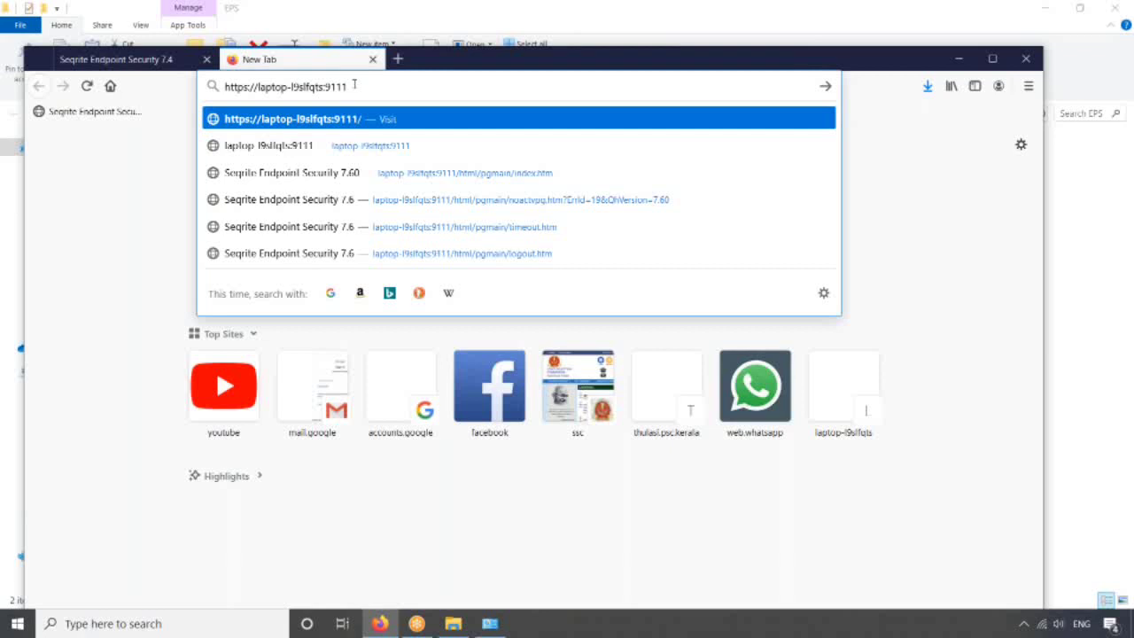
{"action": "key", "text": "Return"}
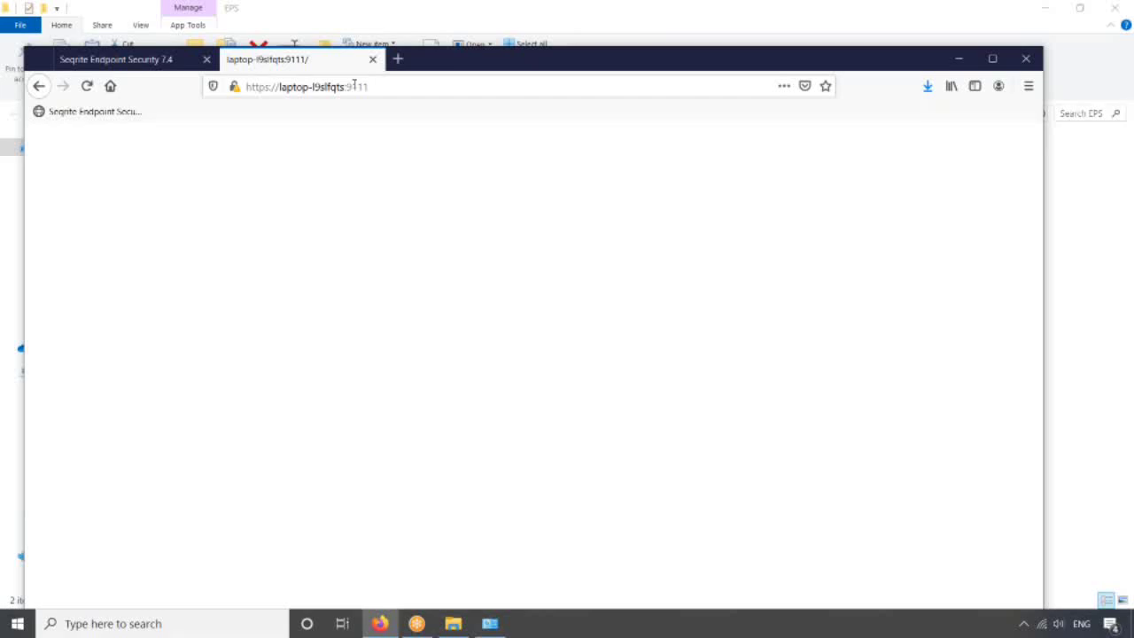
- Sign in to the 7.6 console with the administrator password
{"action": "type", "text": "••••"}
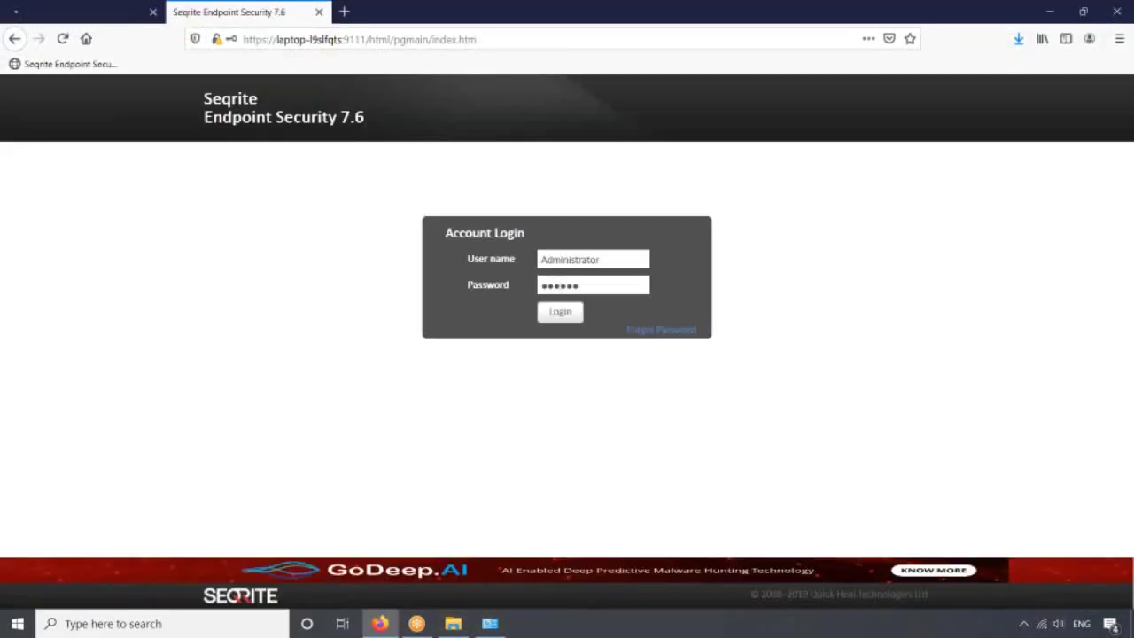
{"action": "key", "text": "Tab"}
{"action": "key", "text": "Return"}
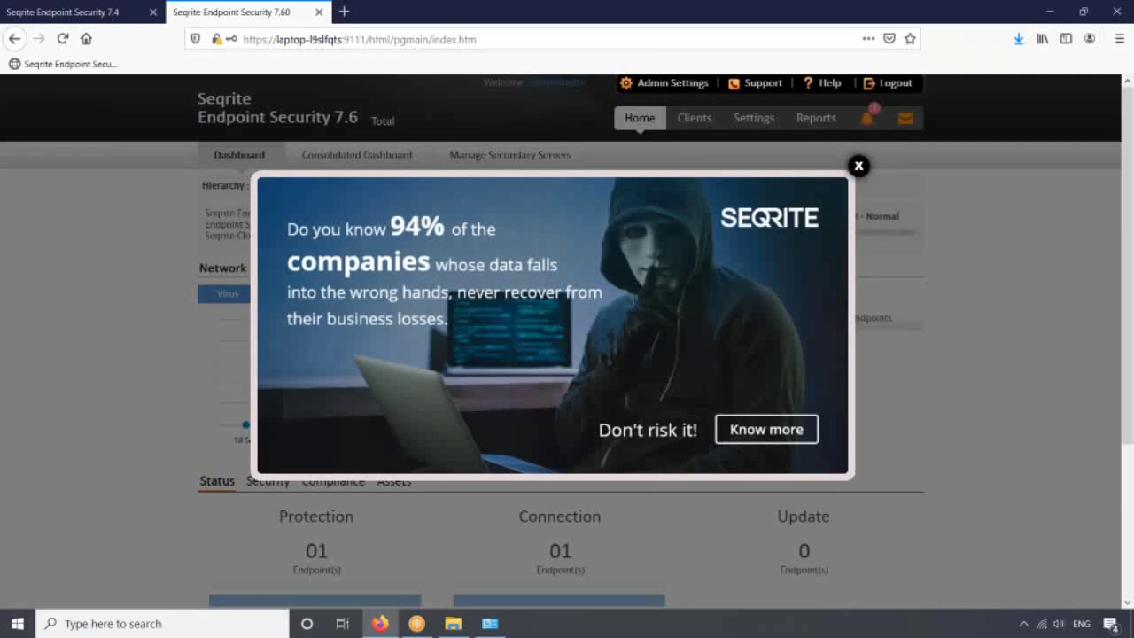
- Dismiss the ad popup, view the 7.6 one-client list, and return to the 7.4 tab
{"action": "key", "text": "Escape"}
{"action": "left_click", "coordinate": [694, 119]}
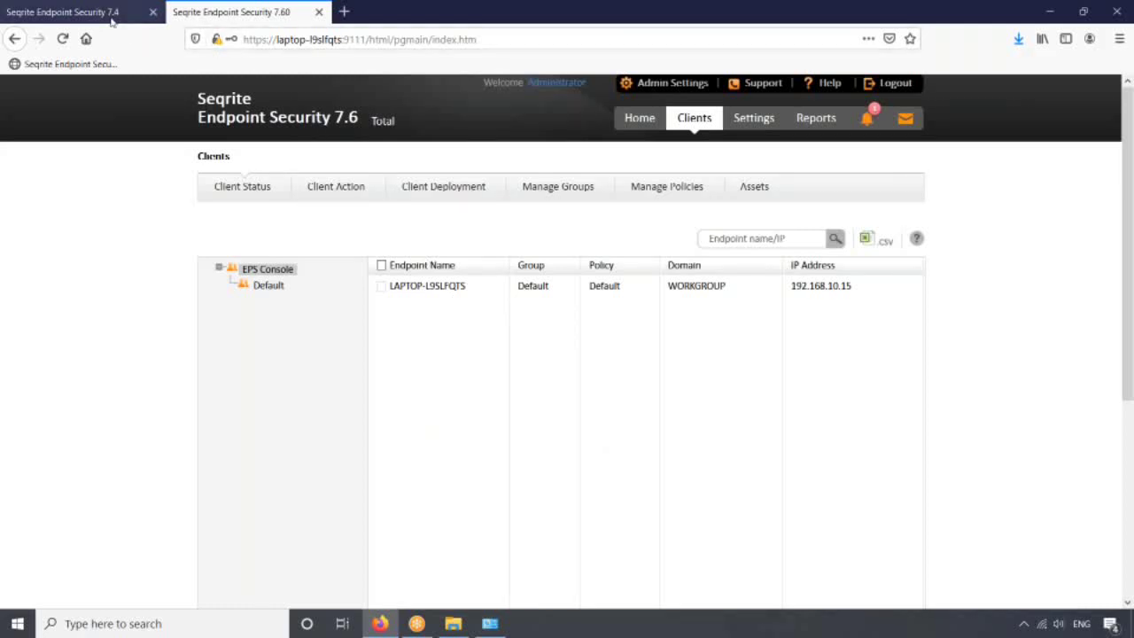
{"action": "left_click", "coordinate": [112, 22]}
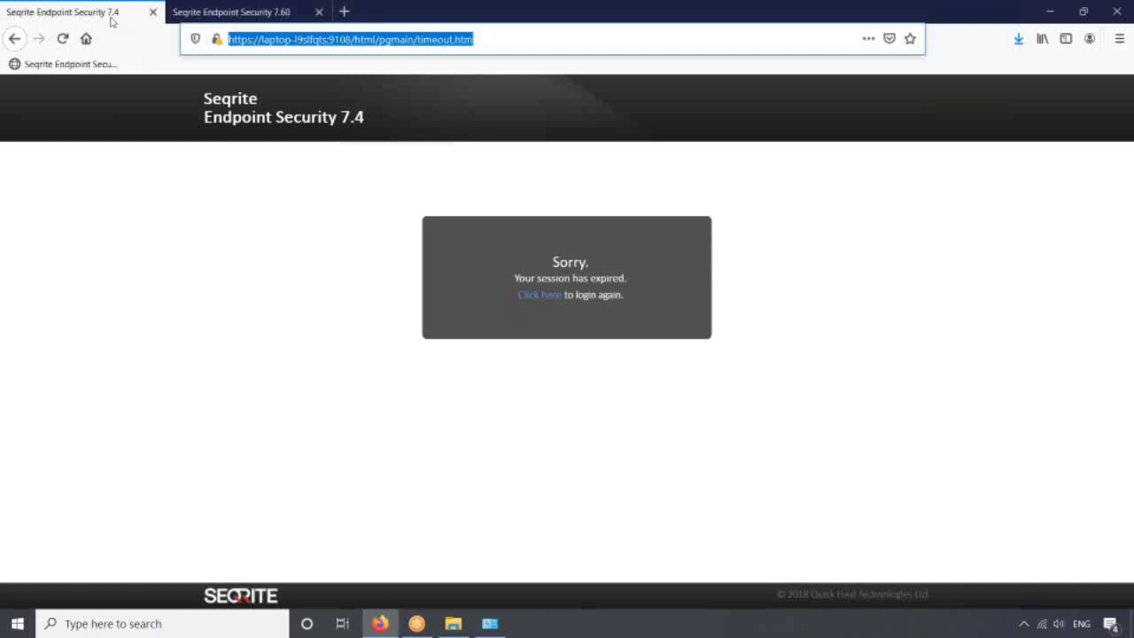
- Go from the session-expired notice back to the 7.4 login and sign in with the password
{"action": "left_click", "coordinate": [536, 296]}
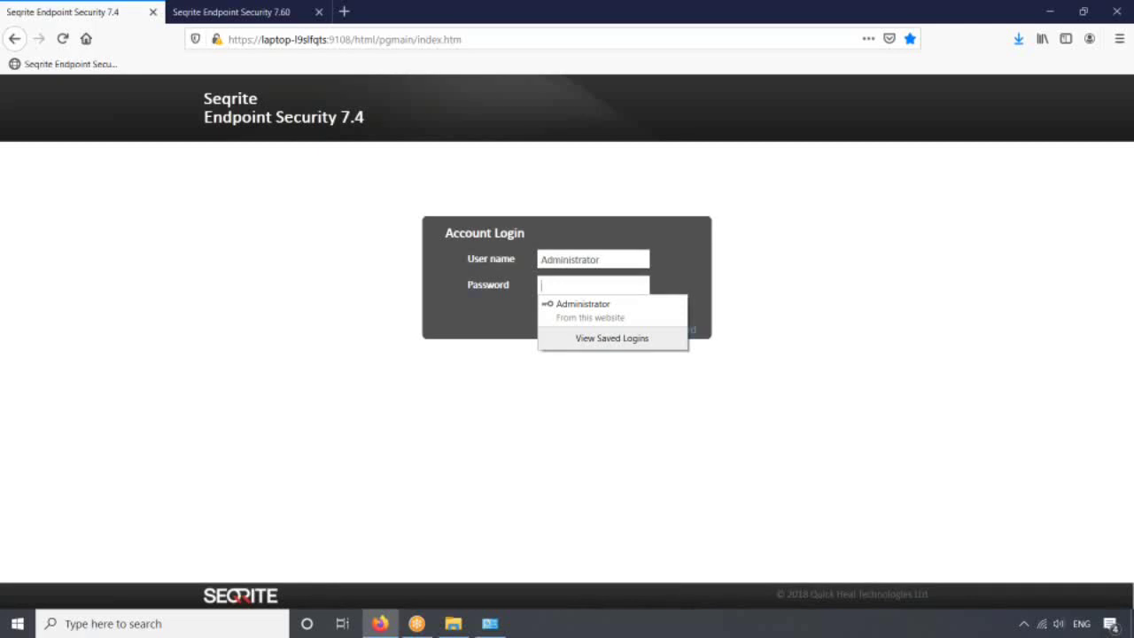
{"action": "left_click", "coordinate": [568, 283]}
{"action": "type", "text": "******"}
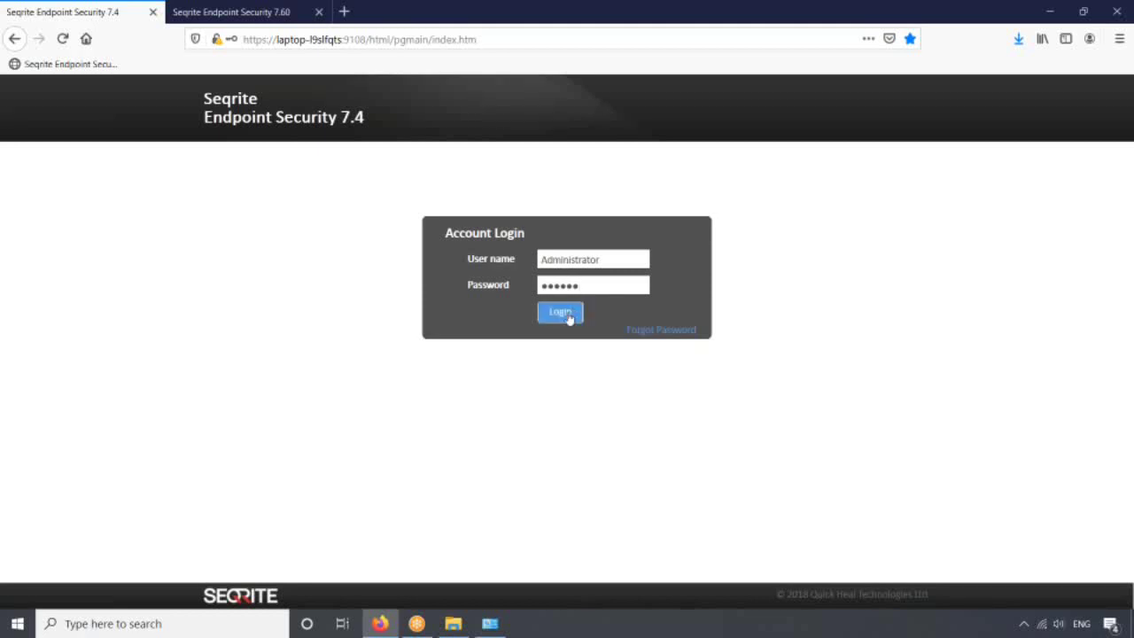
{"action": "left_click", "coordinate": [567, 314]}
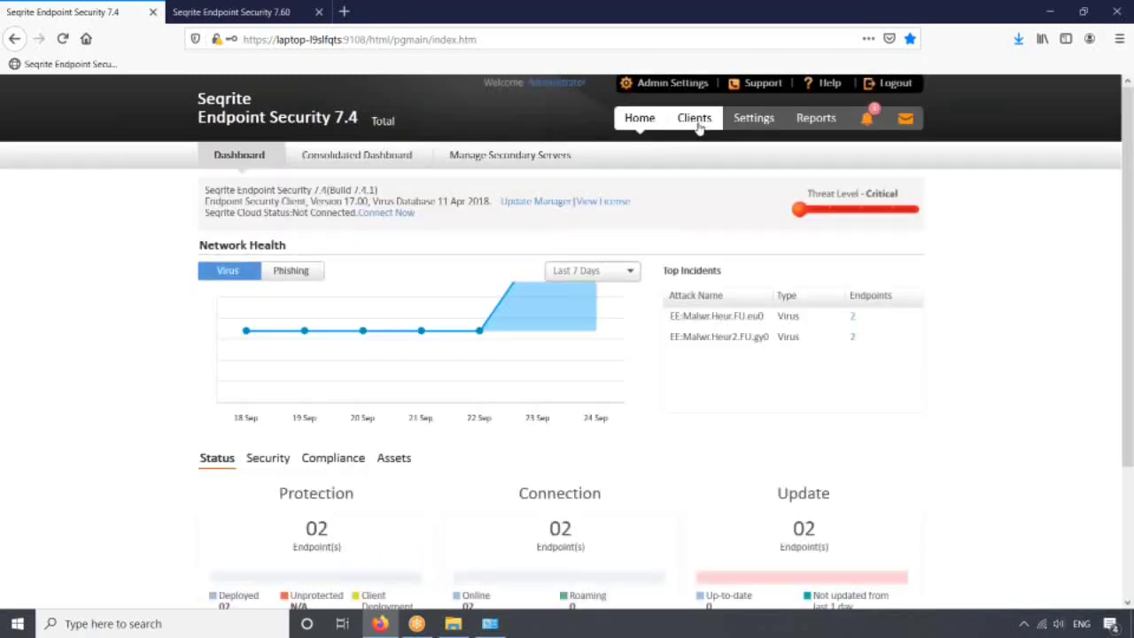
- Show the 7.4 Clients page with both endpoints in the Default group
{"action": "left_click", "coordinate": [696, 125]}
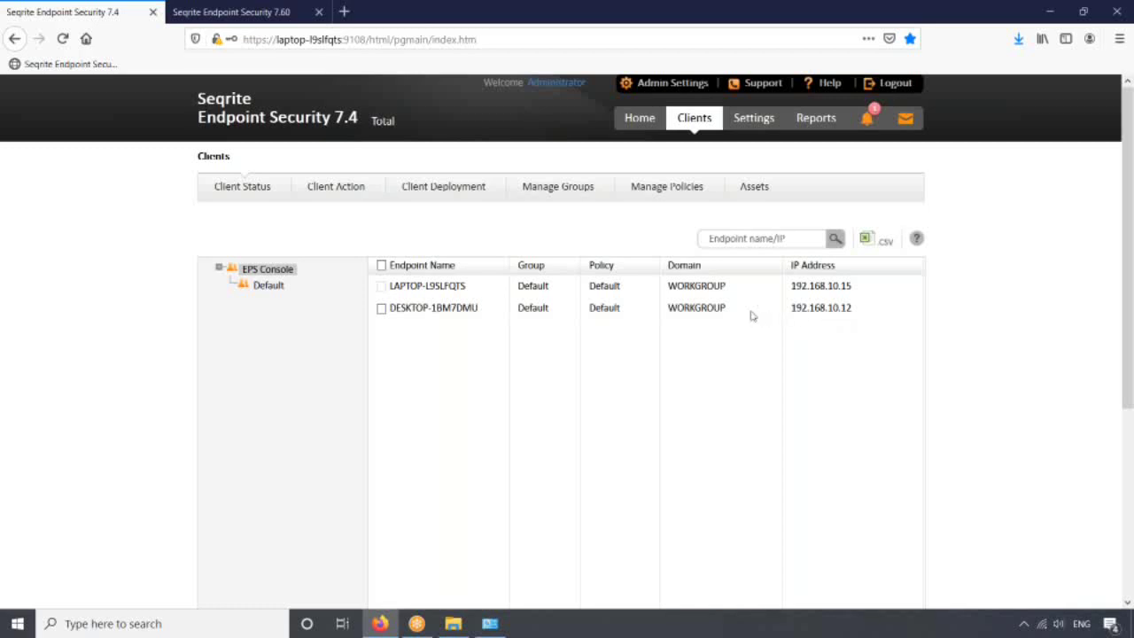
- Open the 7.4 Redirection settings and copy the hostname laptop-l9slfqts from the address bar
{"action": "left_click", "coordinate": [670, 92]}
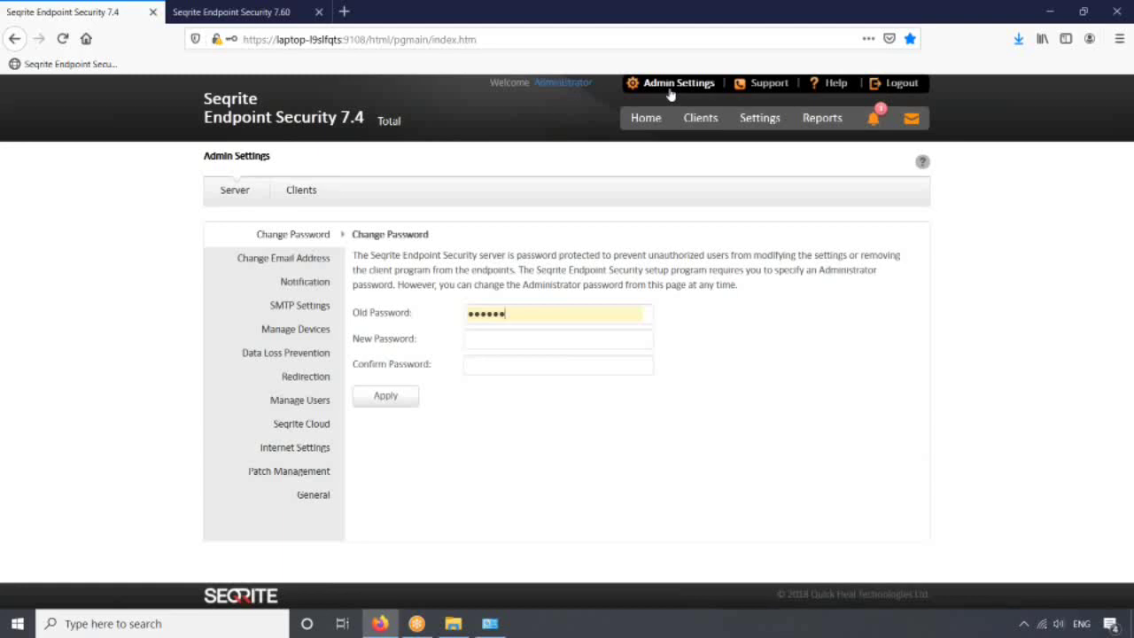
{"action": "left_click", "coordinate": [302, 376]}
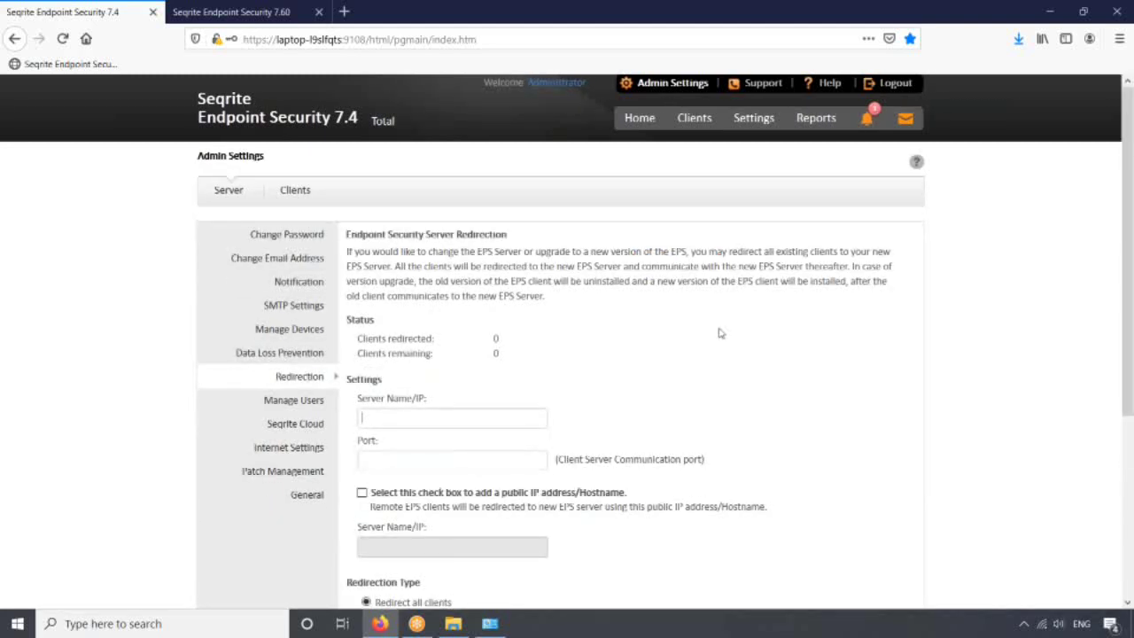
{"action": "scroll", "coordinate": [1132, 246], "scroll_direction": "down", "scroll_amount": 1}
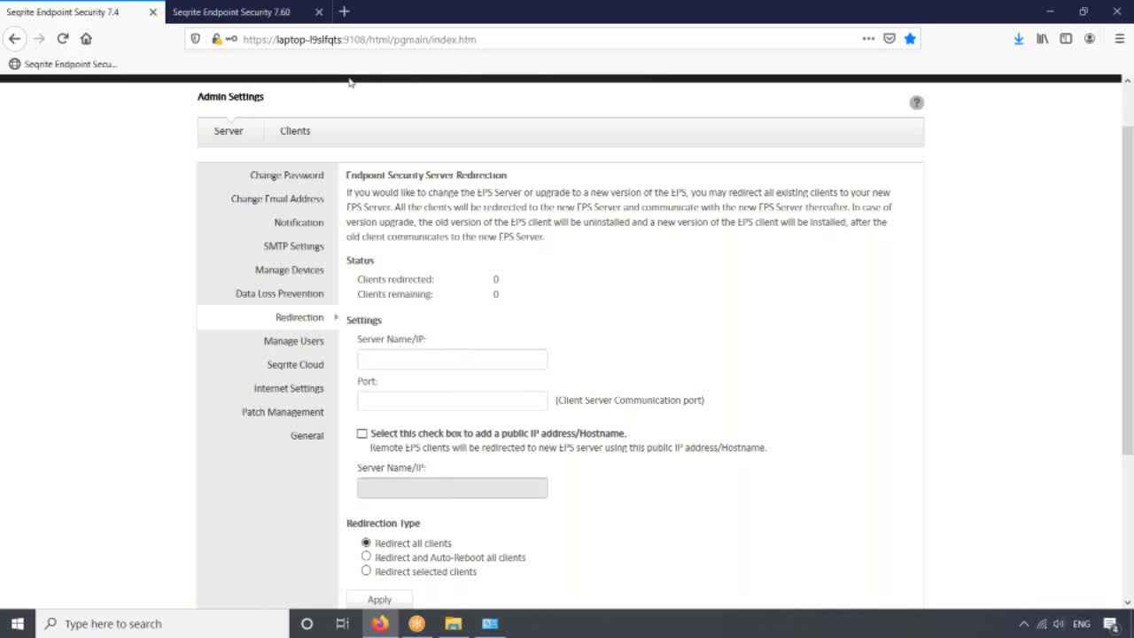
{"action": "left_click", "coordinate": [342, 44]}
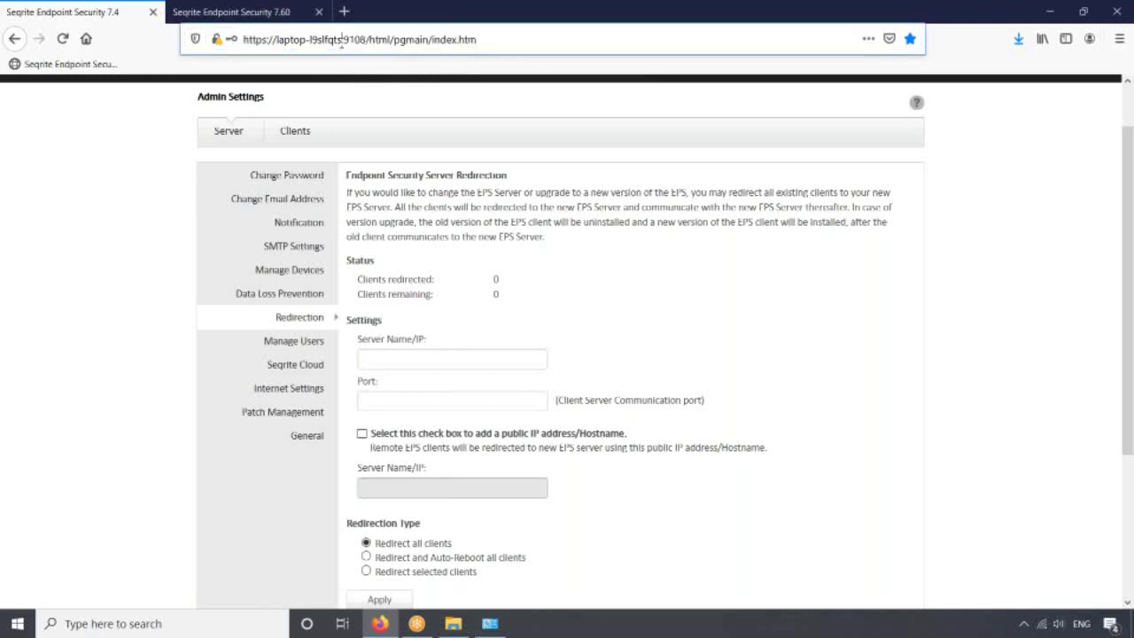
{"action": "left_click_drag", "start_coordinate": [341, 43], "coordinate": [276, 40]}
{"action": "key", "text": "ctrl+c"}
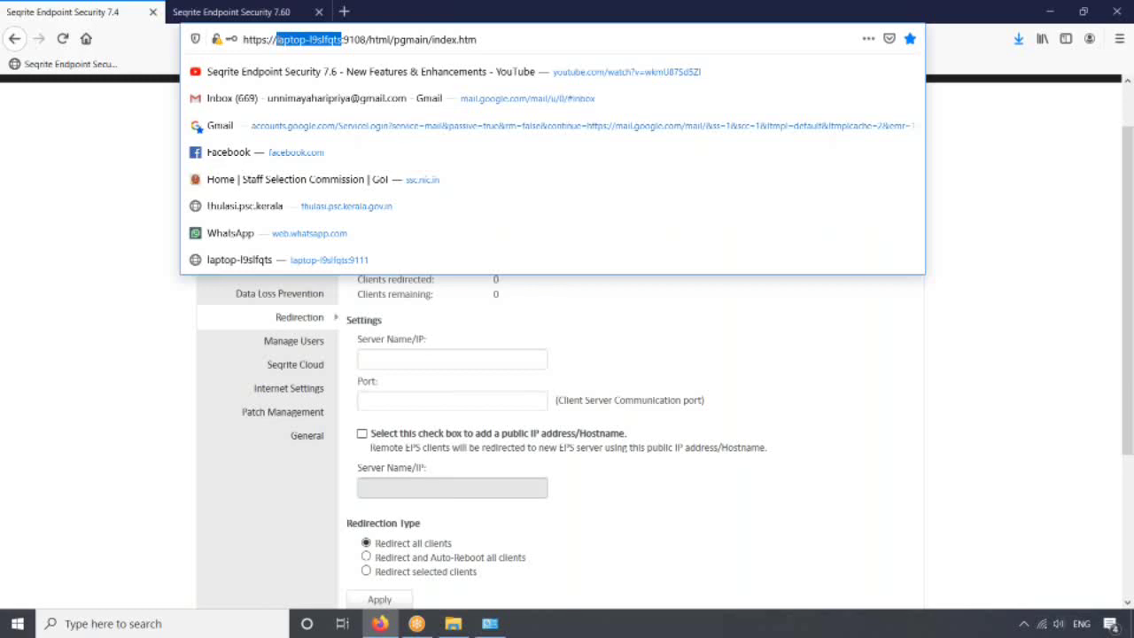
{"action": "left_click", "coordinate": [631, 338]}
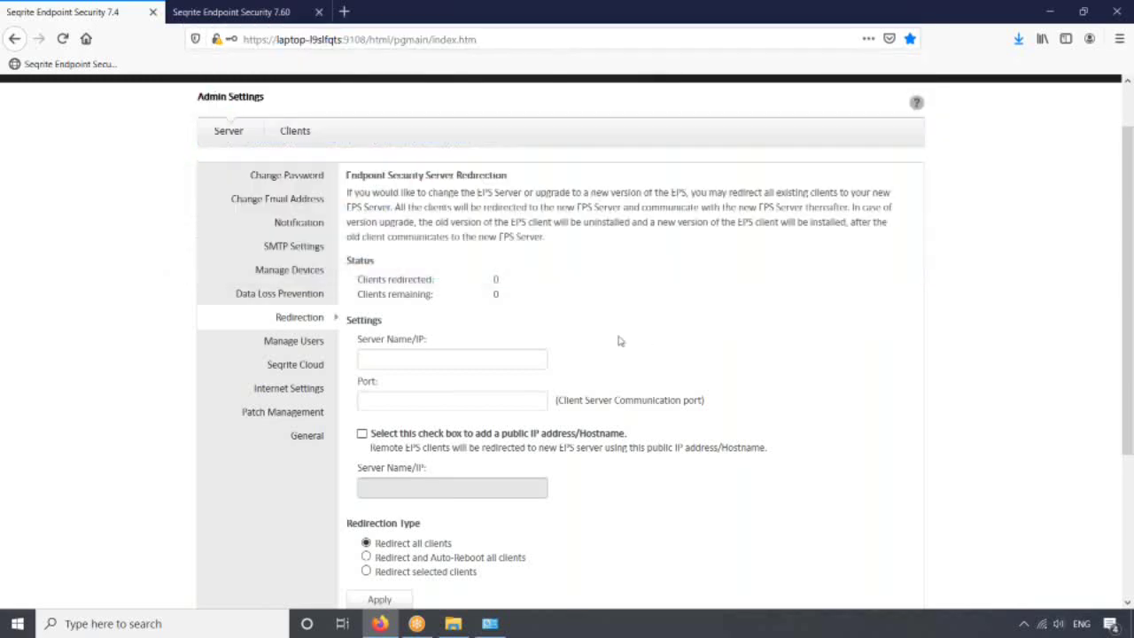
- Enter laptop-l9slfqts as the Server Name/IP and 5057 as the port
{"action": "left_click", "coordinate": [511, 357]}
{"action": "key", "text": "ctrl+v"}
{"action": "left_click", "coordinate": [449, 402]}
{"action": "type", "text": "5057"}
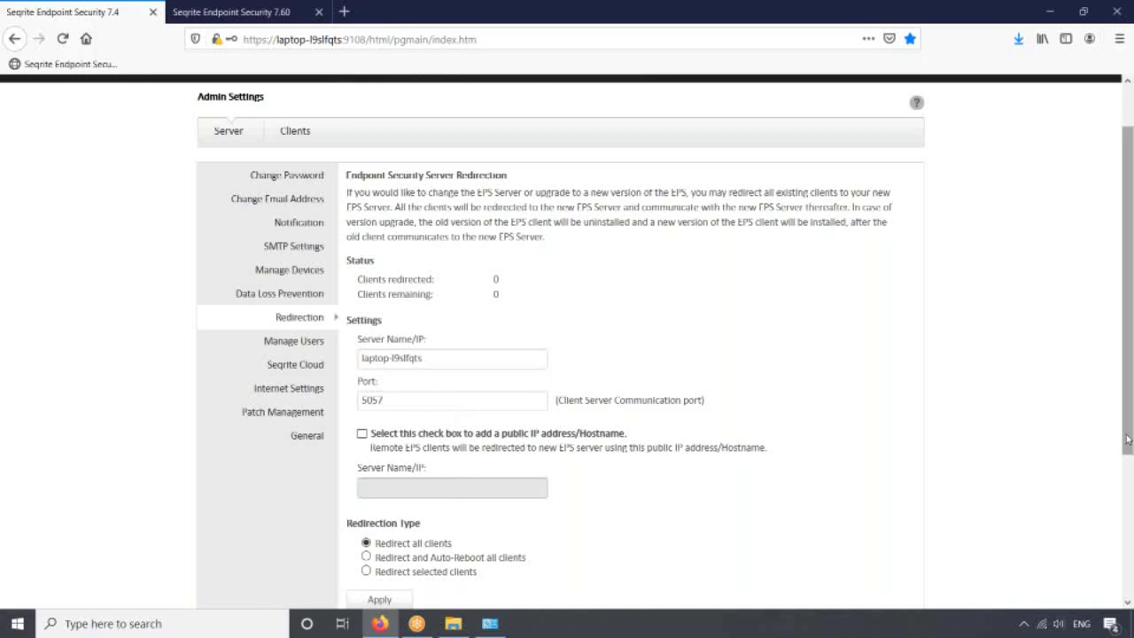
{"action": "left_click_drag", "start_coordinate": [1128, 439], "coordinate": [1127, 466]}
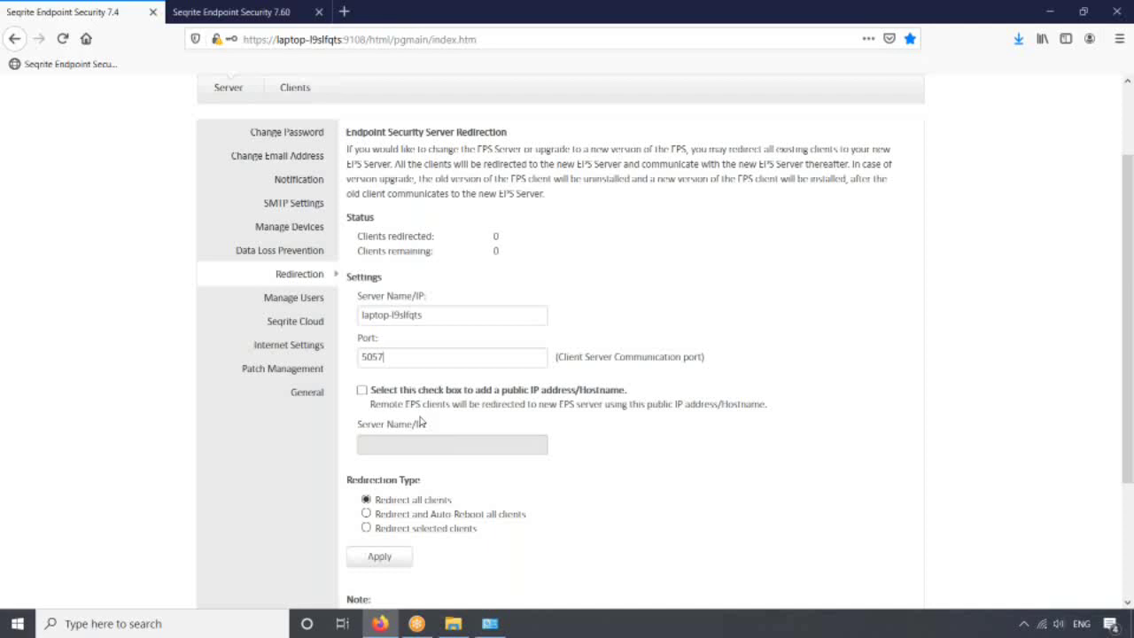
{"action": "left_click", "coordinate": [363, 395]}
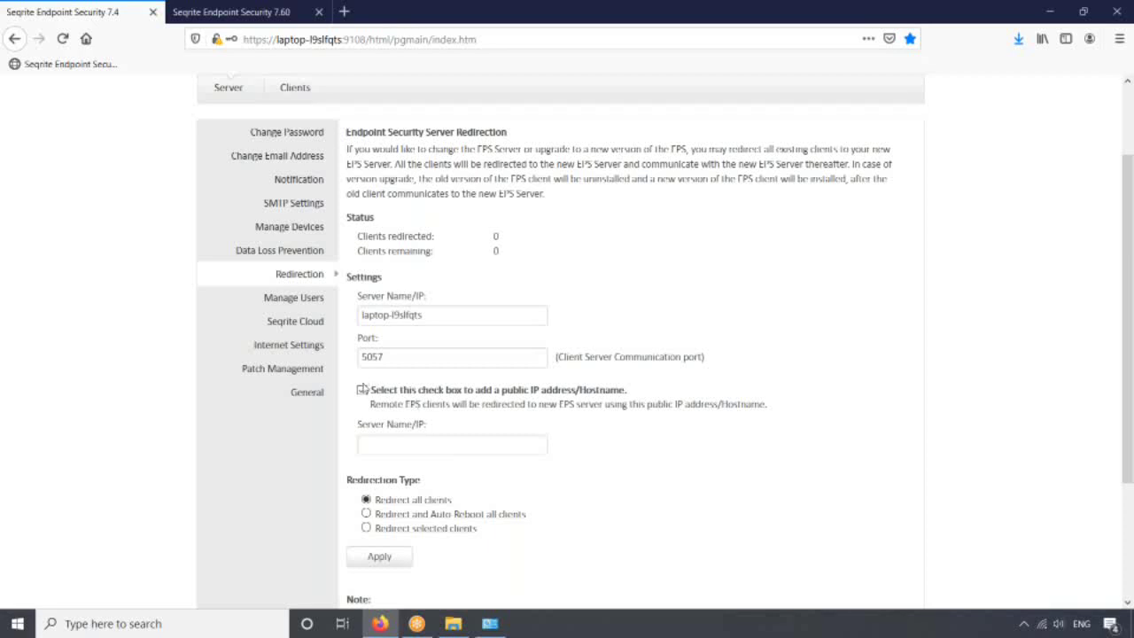
{"action": "left_click", "coordinate": [363, 392]}
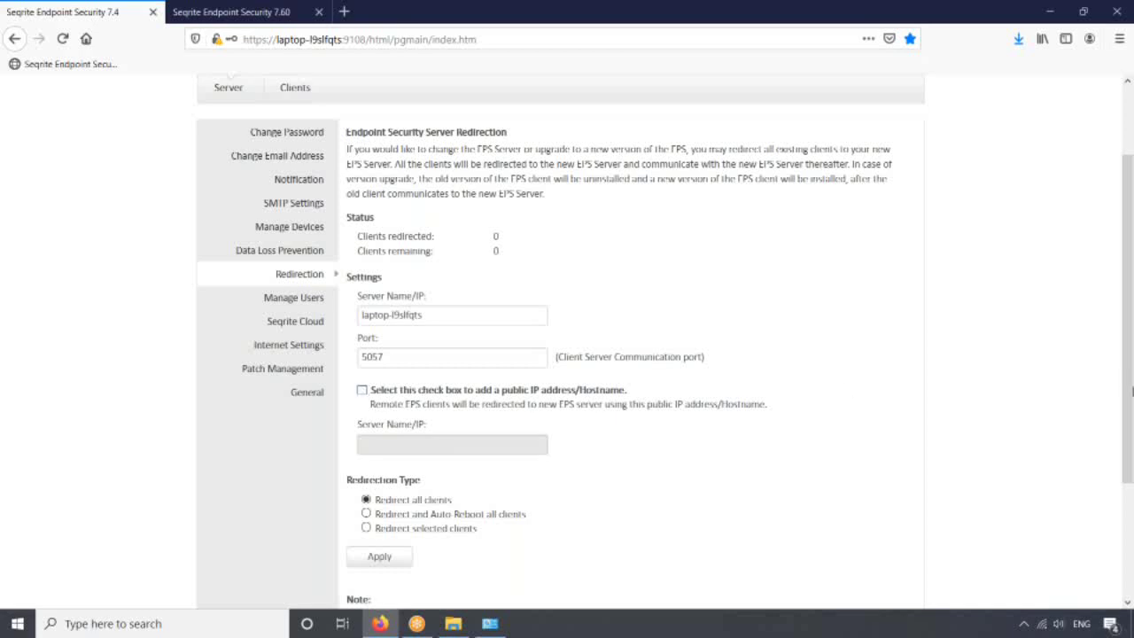
{"action": "left_click_drag", "start_coordinate": [1130, 397], "coordinate": [1131, 418]}
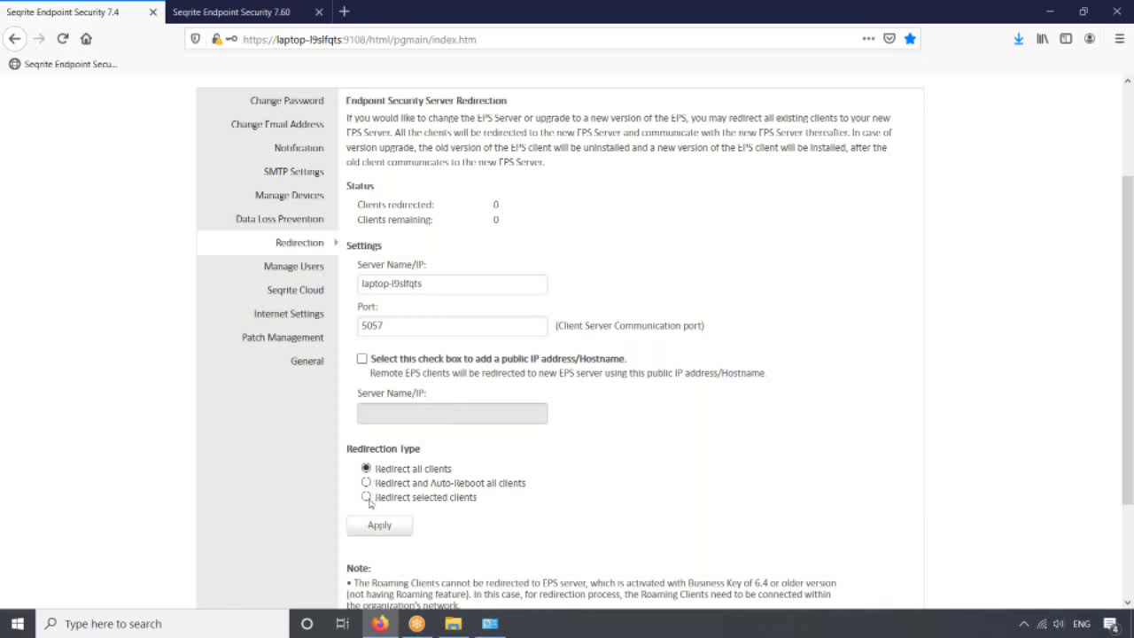
- Set the redirection type to selected clients and choose only DESKTOP-1BM7DMU
{"action": "left_click", "coordinate": [367, 497]}
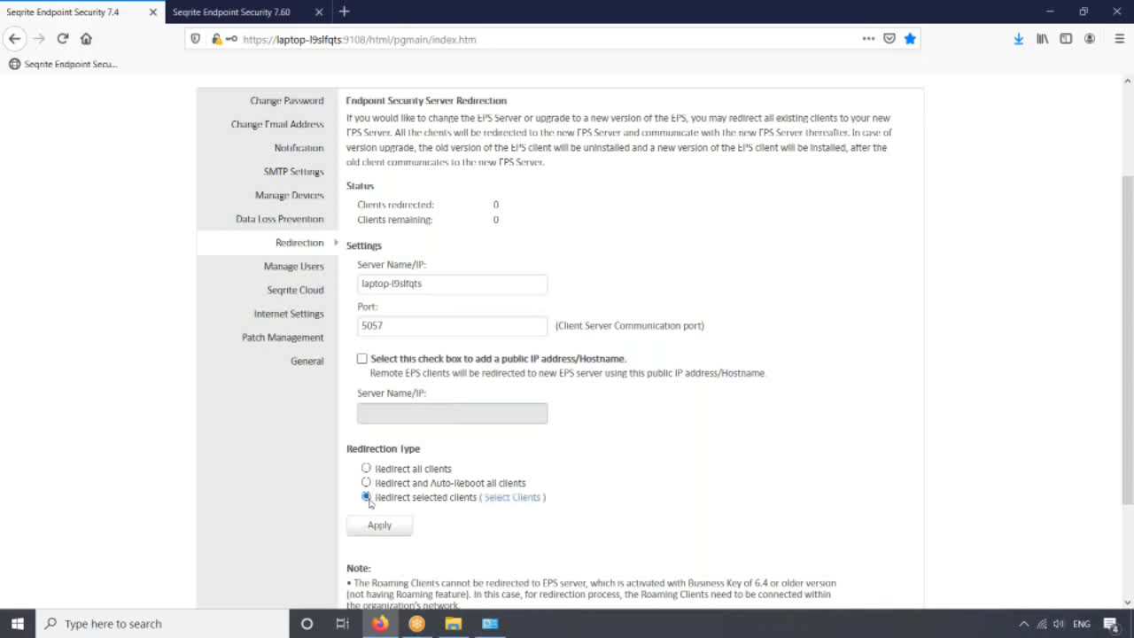
{"action": "left_click", "coordinate": [509, 498]}
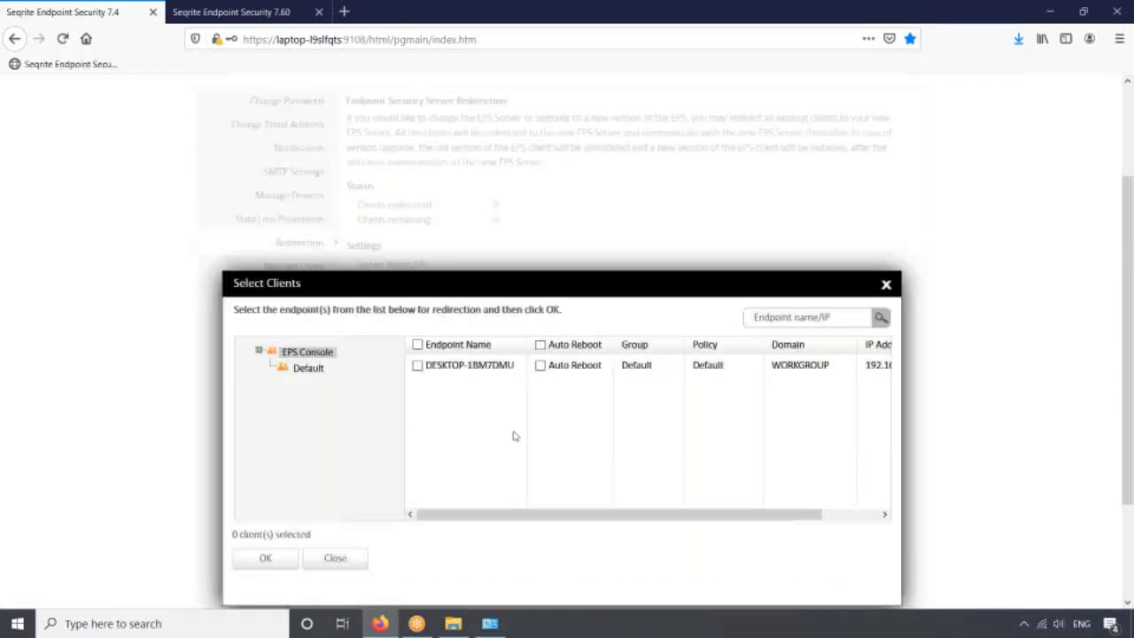
{"action": "left_click", "coordinate": [417, 366]}
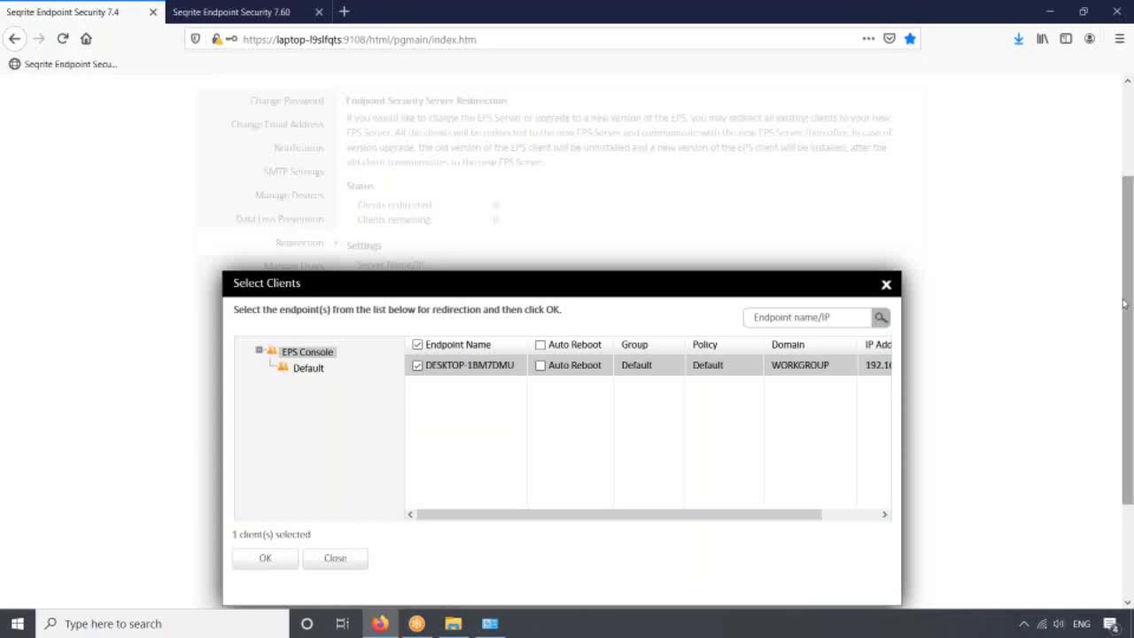
{"action": "left_click_drag", "start_coordinate": [1125, 305], "coordinate": [1124, 351]}
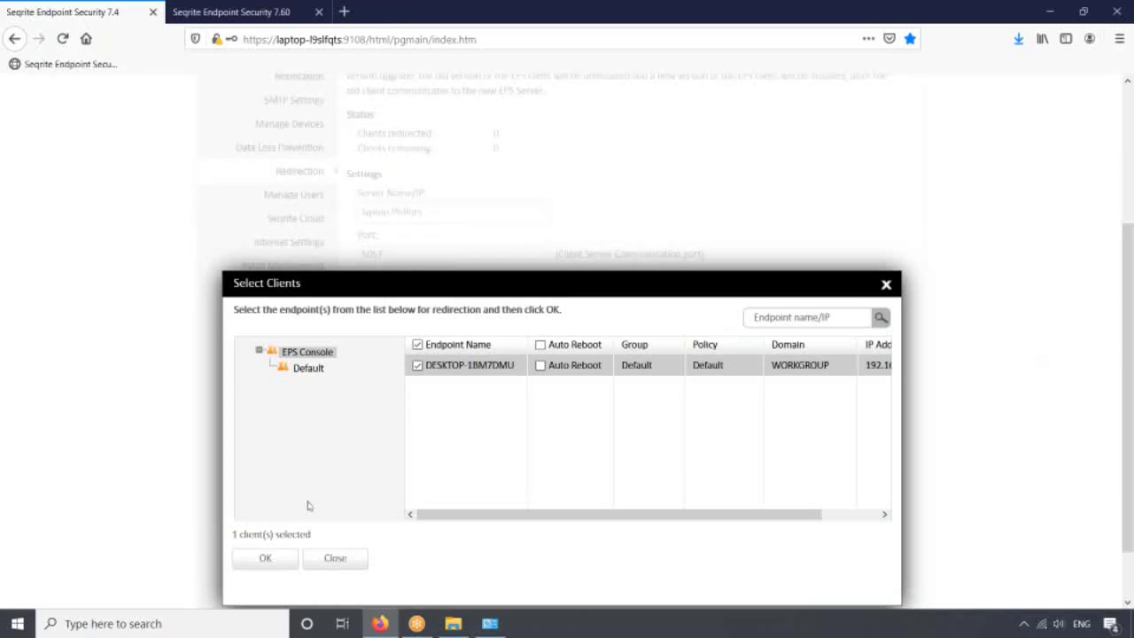
{"action": "left_click", "coordinate": [266, 559]}
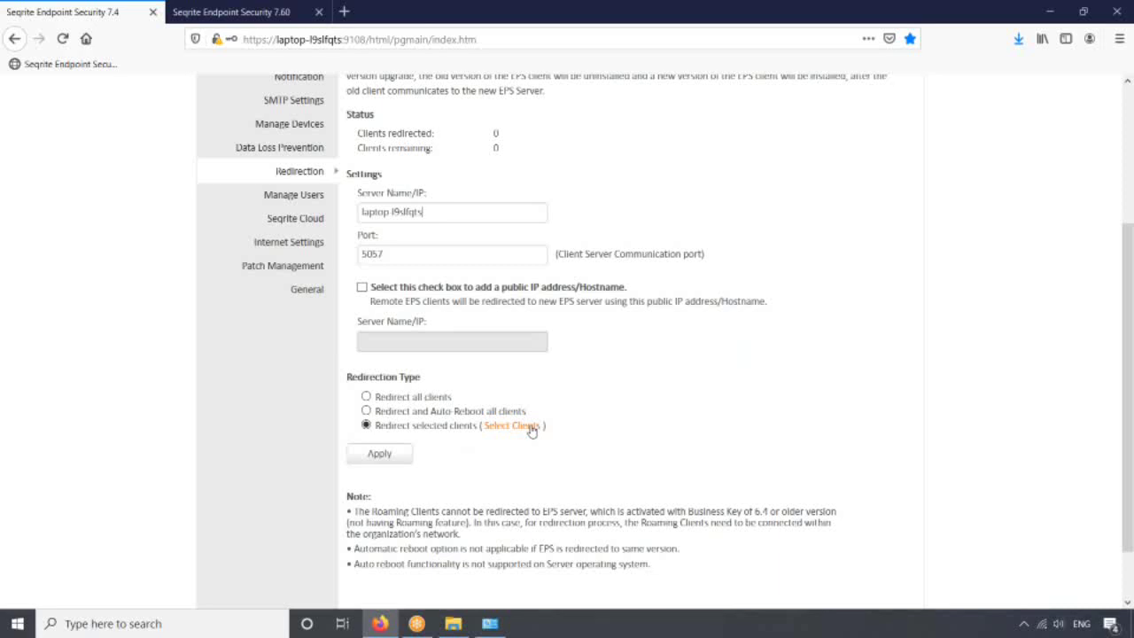
- Apply the redirection settings and acknowledge the 'Settings saved successfully' message
{"action": "left_click", "coordinate": [391, 458]}
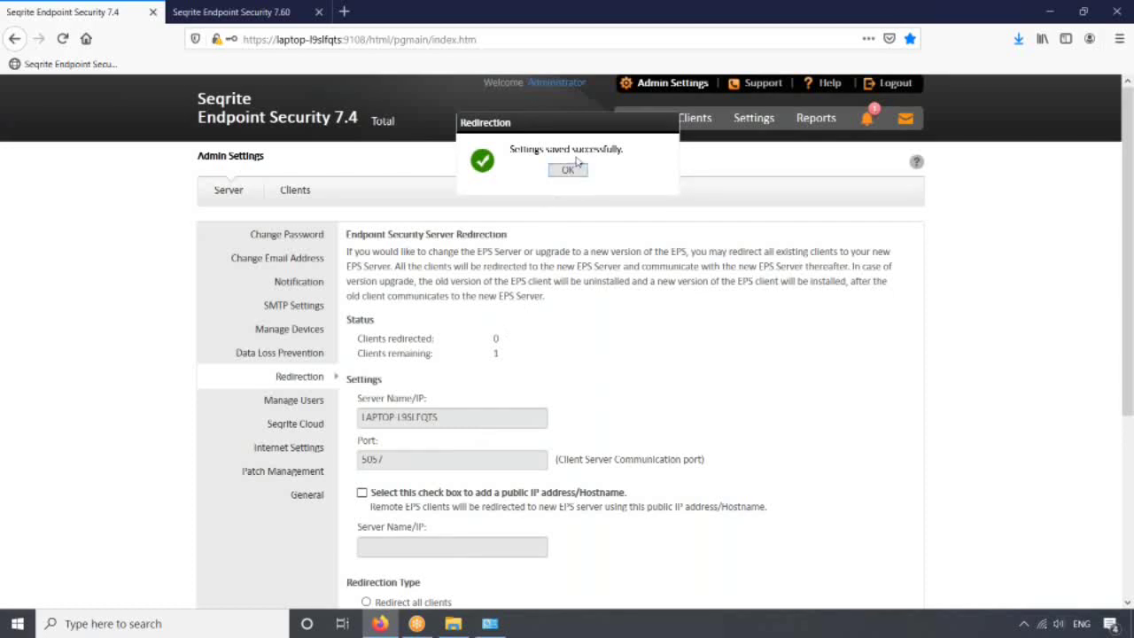
{"action": "left_click", "coordinate": [567, 170]}
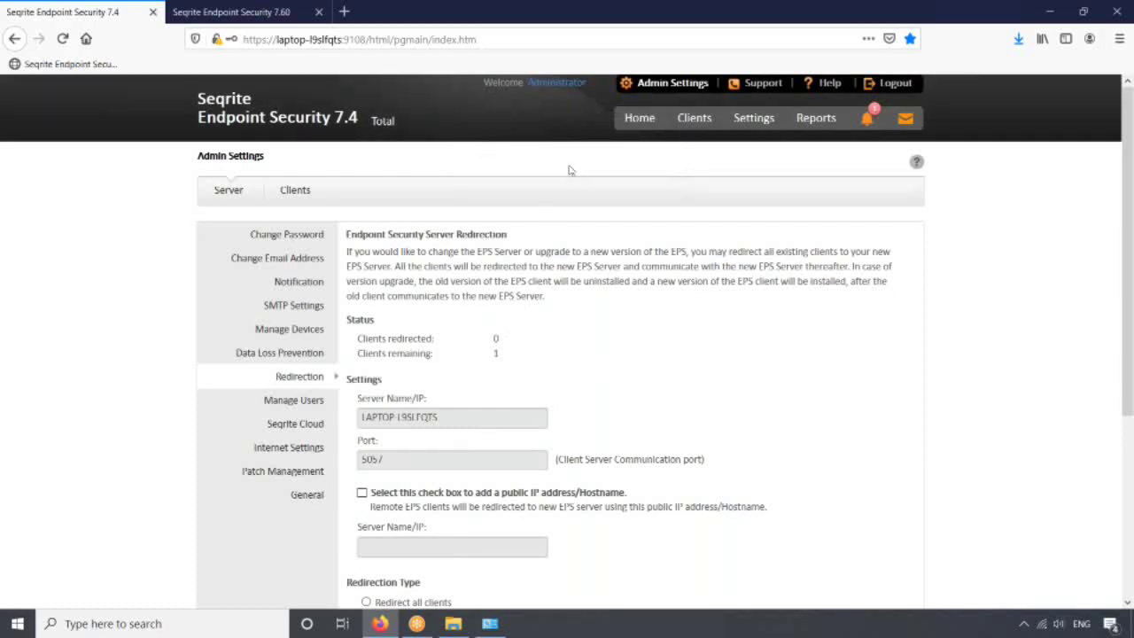
- Reopen the 7.4 Clients status page listing LAPTOP-L9SLFQTS and DESKTOP-1BM7DMU
{"action": "left_click", "coordinate": [709, 120]}
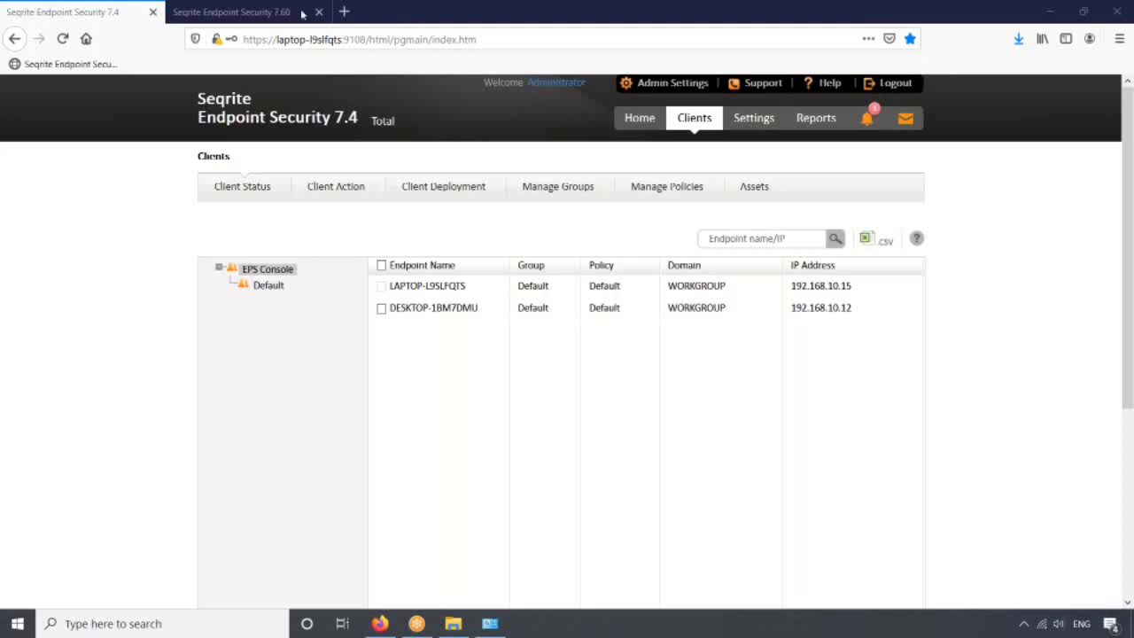
- Check that the 7.6 console now lists DESKTOP-1BM7DMU, then return to the 7.4 tab
{"action": "left_click", "coordinate": [266, 13]}
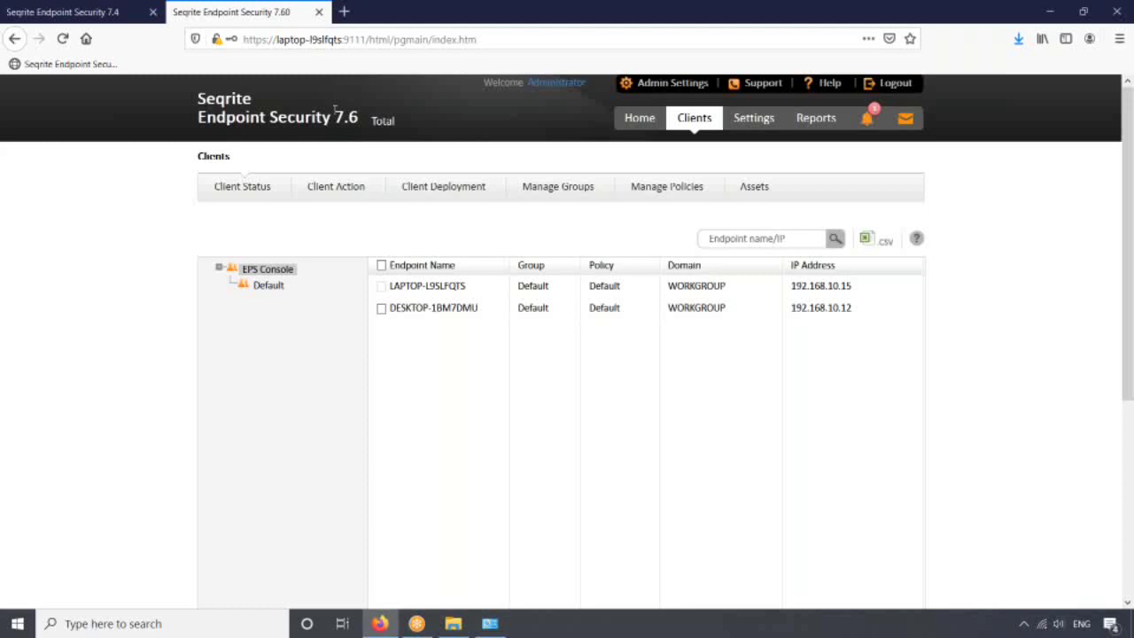
{"action": "left_click", "coordinate": [113, 14]}
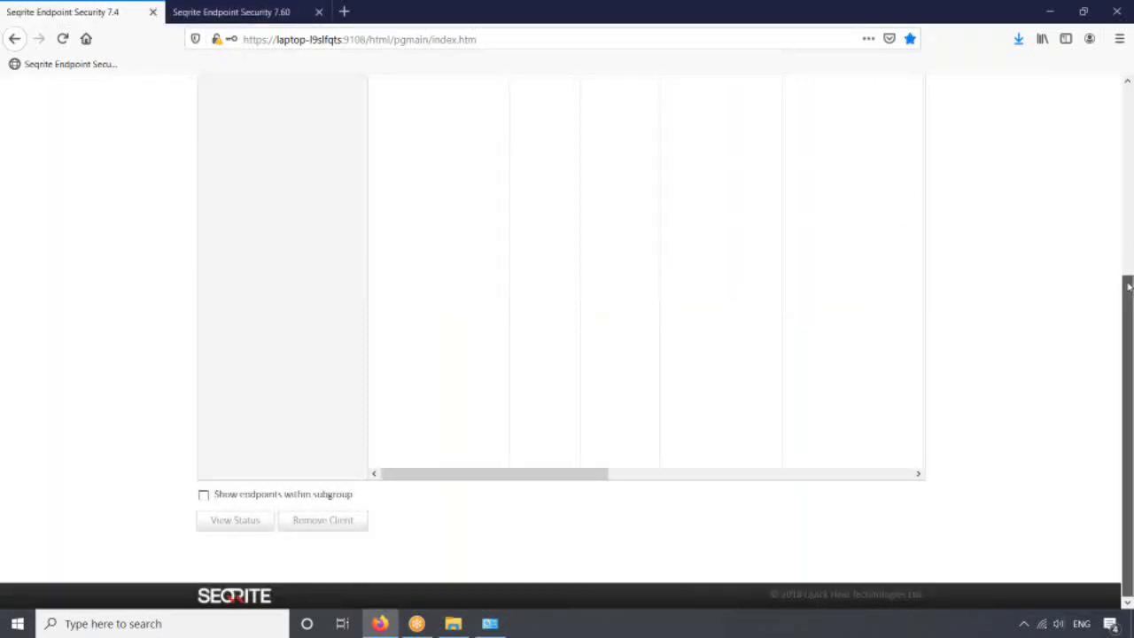
{"action": "left_click_drag", "start_coordinate": [1127, 285], "coordinate": [1121, 112]}
- Open the 7.4 Admin Settings Redirection page to check its redirected and remaining counts
{"action": "left_click", "coordinate": [652, 88]}
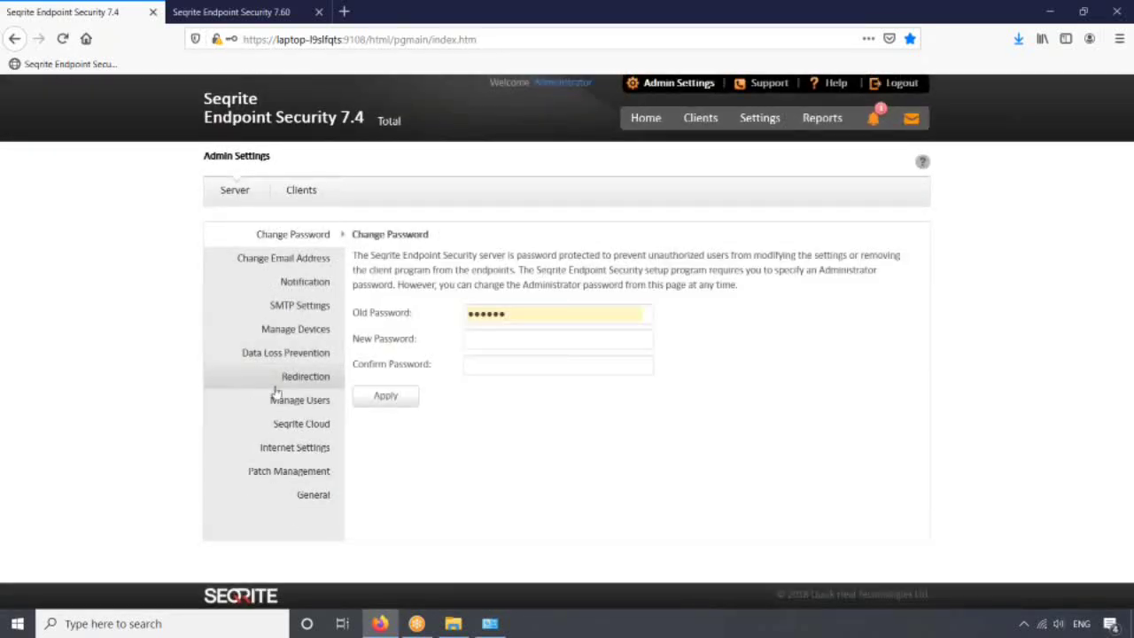
{"action": "left_click", "coordinate": [275, 386]}
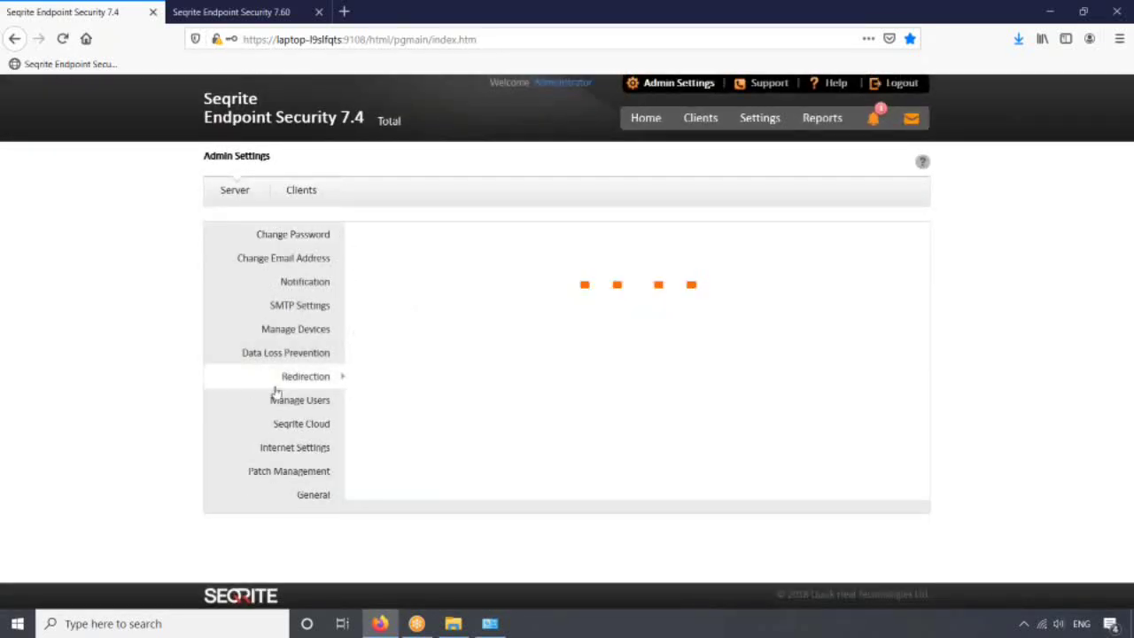